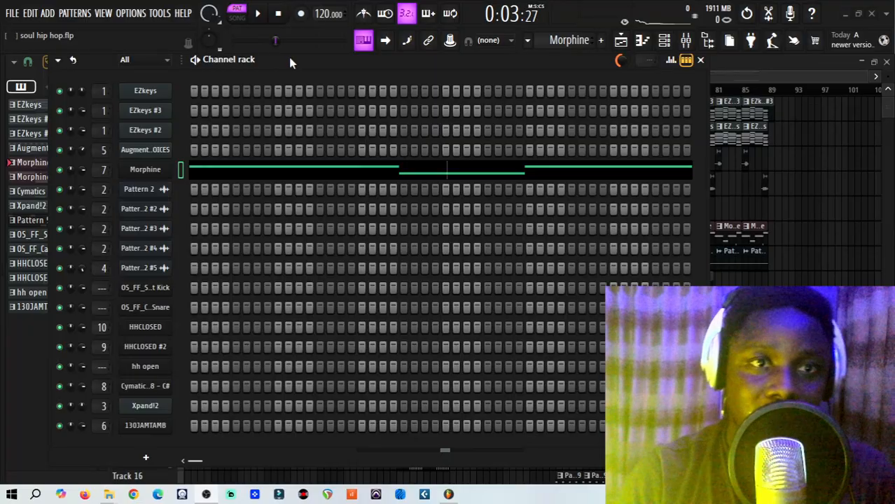
- Examine the Morphine channel's synth interface and its library of bass presets, keeping the current preset
{"action": "left_click_drag", "start_coordinate": [289, 61], "coordinate": [256, 61]}
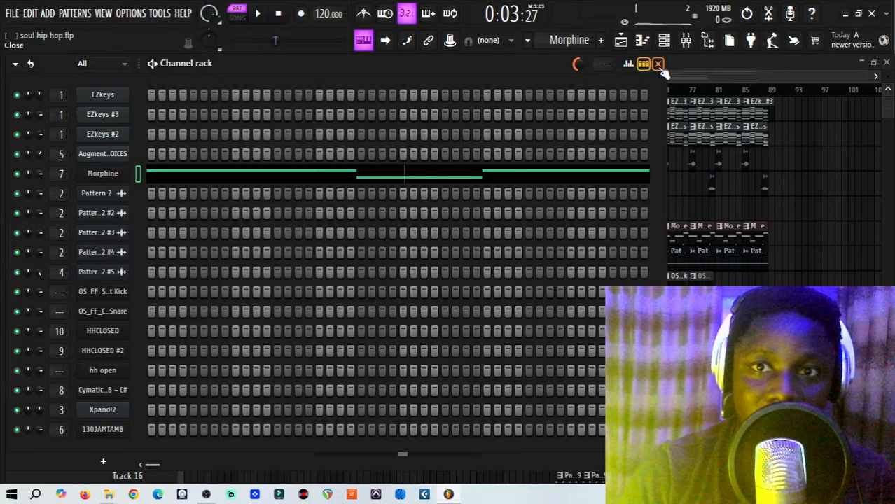
{"action": "left_click", "coordinate": [109, 175]}
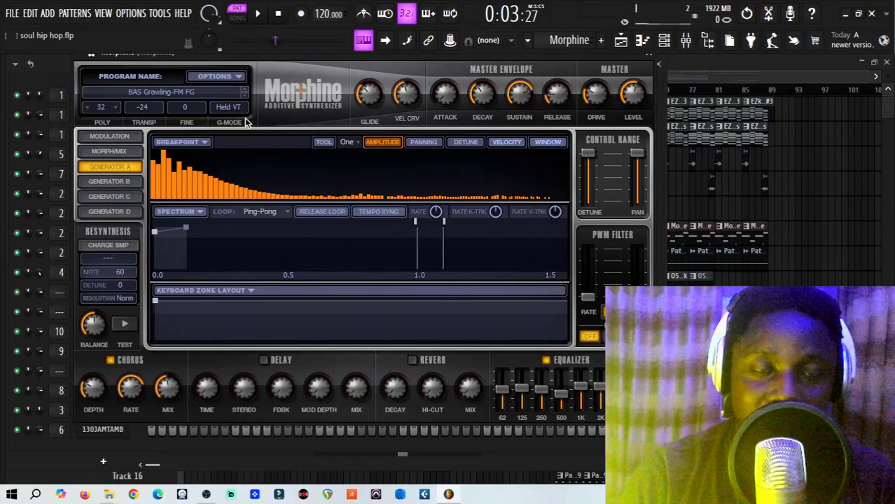
{"action": "left_click_drag", "start_coordinate": [185, 62], "coordinate": [187, 81]}
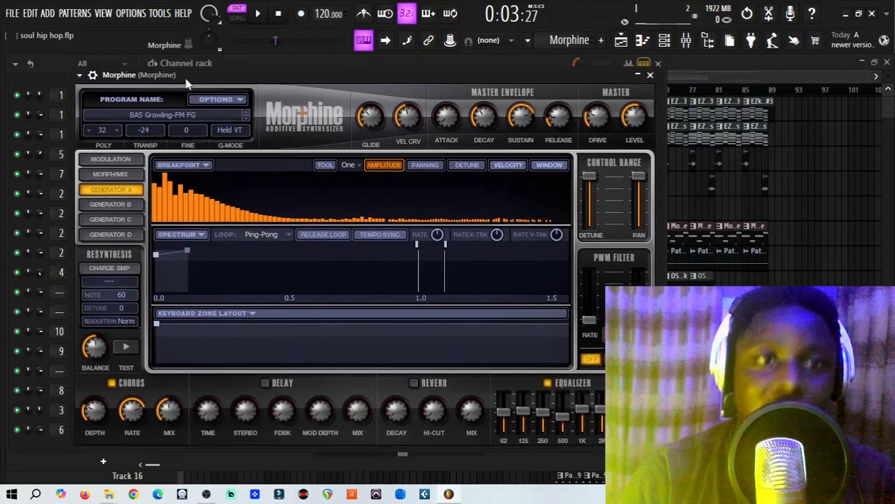
{"action": "left_click", "coordinate": [189, 116]}
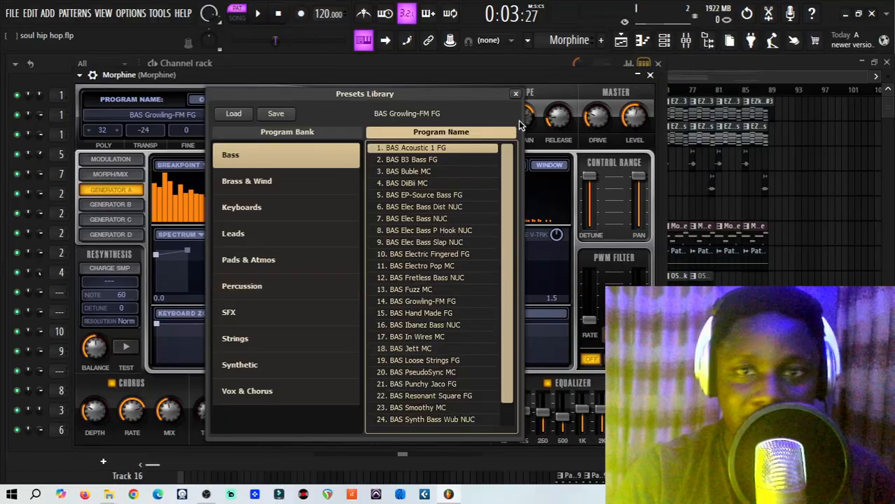
{"action": "left_click", "coordinate": [516, 94]}
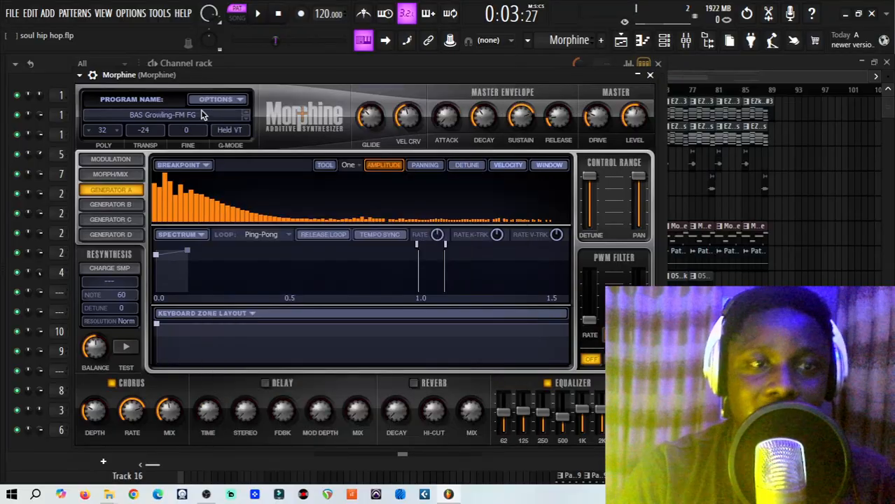
{"action": "left_click", "coordinate": [651, 75]}
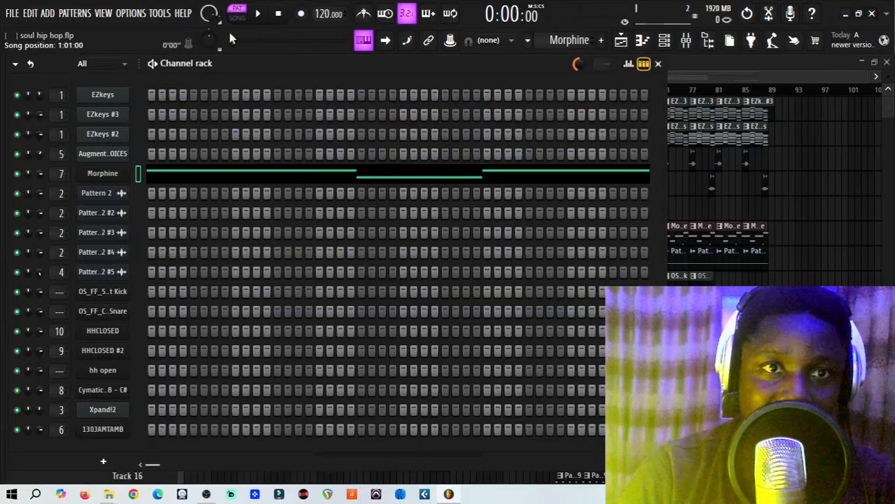
- Play the Morphine bass pattern on its own and inspect its synth settings and piano roll notes
{"action": "left_click", "coordinate": [262, 16]}
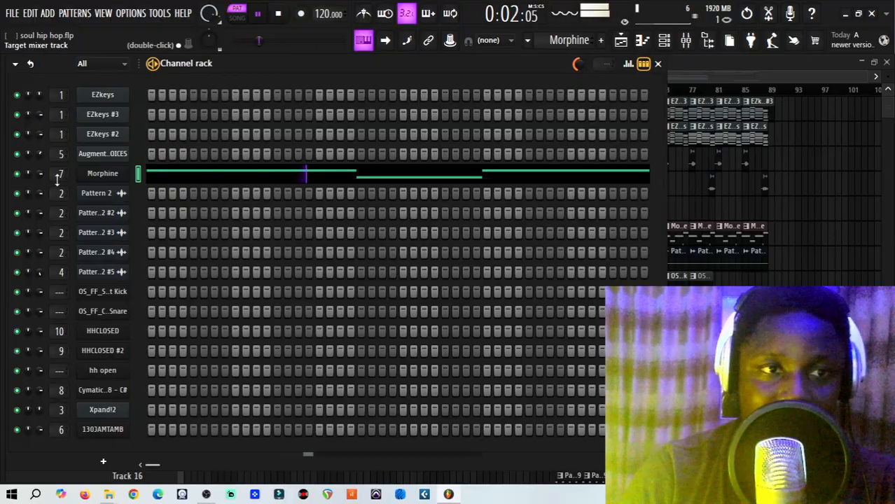
{"action": "left_click", "coordinate": [110, 175]}
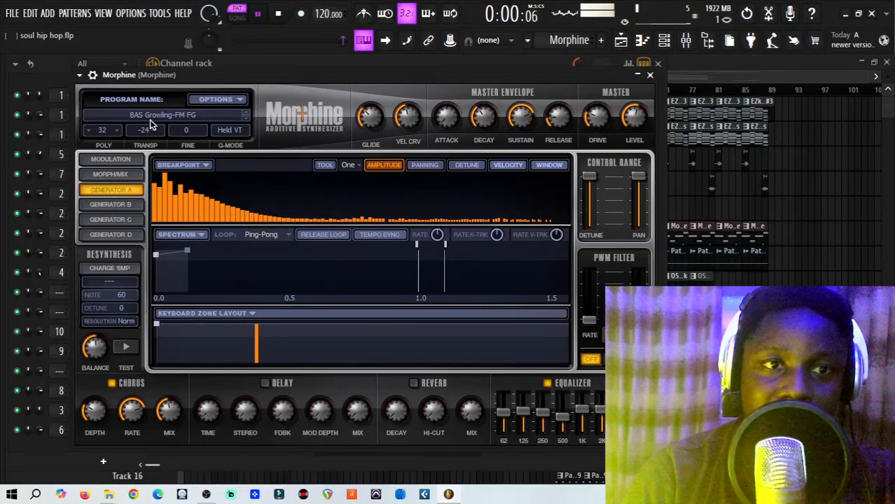
{"action": "left_click", "coordinate": [655, 76]}
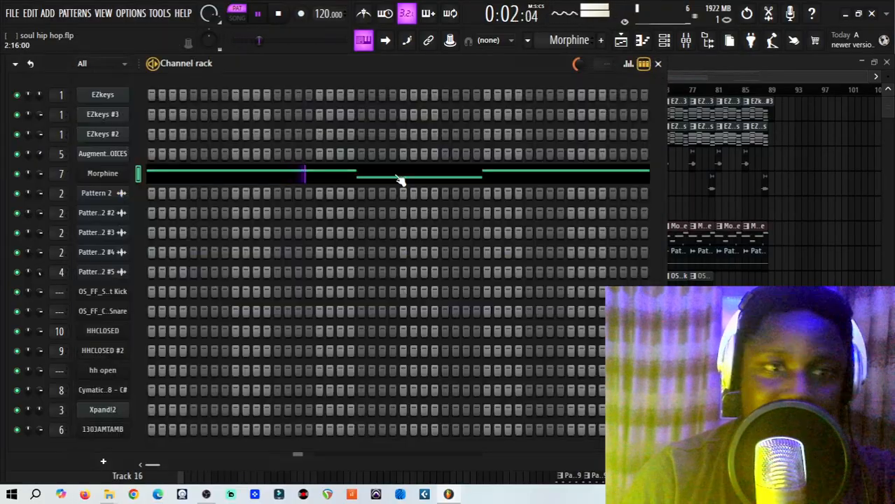
{"action": "right_click", "coordinate": [122, 171]}
{"action": "left_click", "coordinate": [137, 175]}
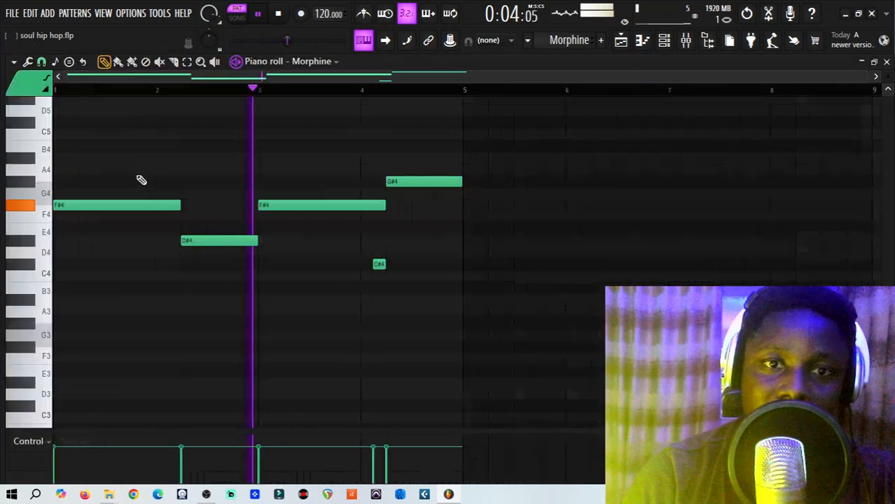
{"action": "left_click", "coordinate": [259, 15]}
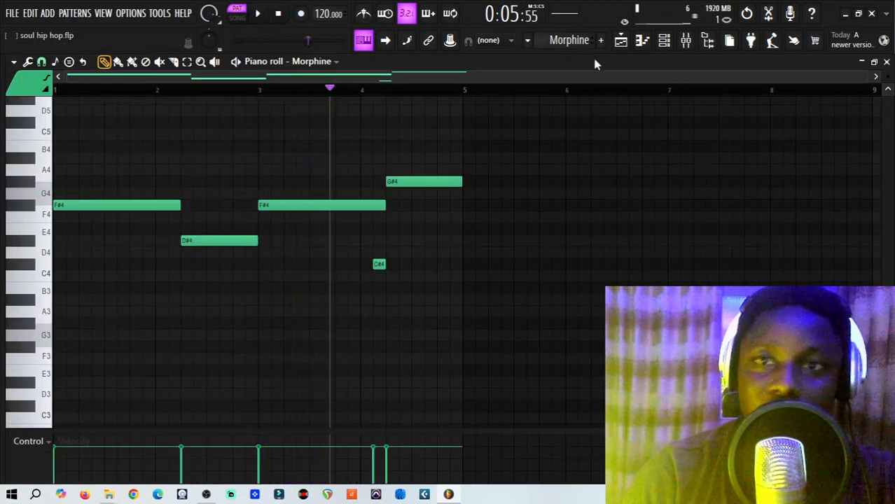
- Listen to the arrangement in the playlist from bar 25, then pause playback
{"action": "left_click", "coordinate": [621, 40]}
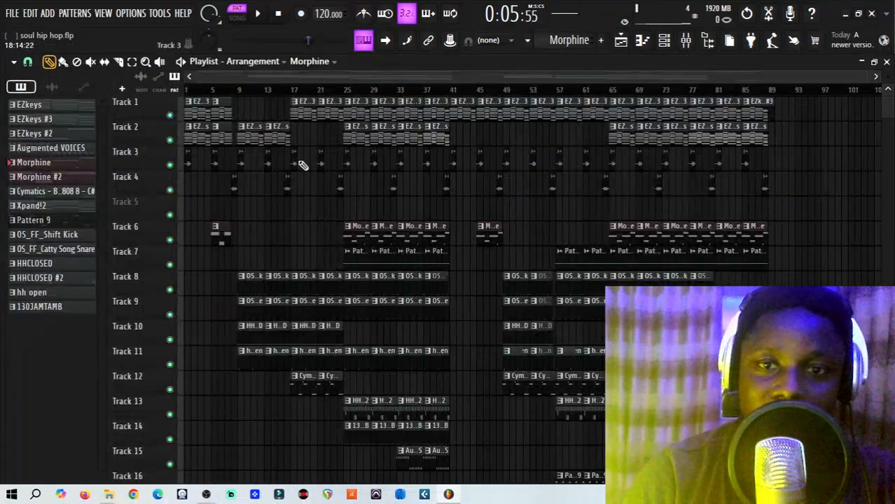
{"action": "left_click", "coordinate": [346, 91]}
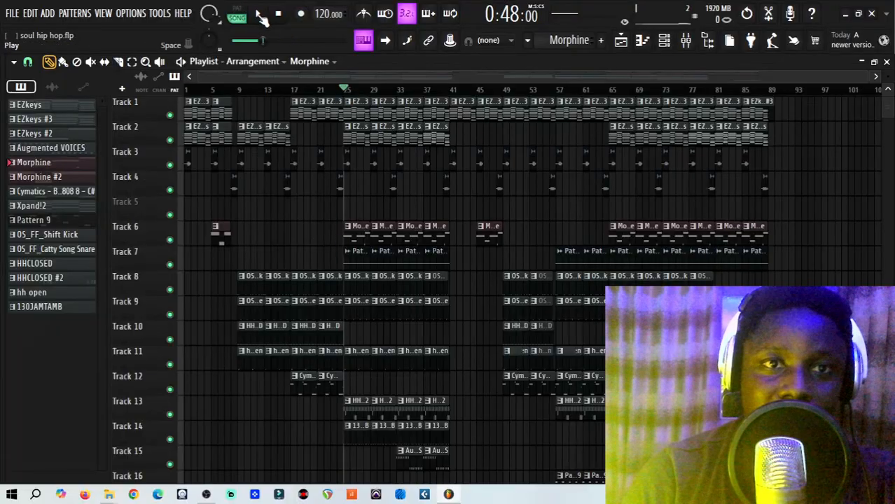
{"action": "left_click", "coordinate": [260, 16]}
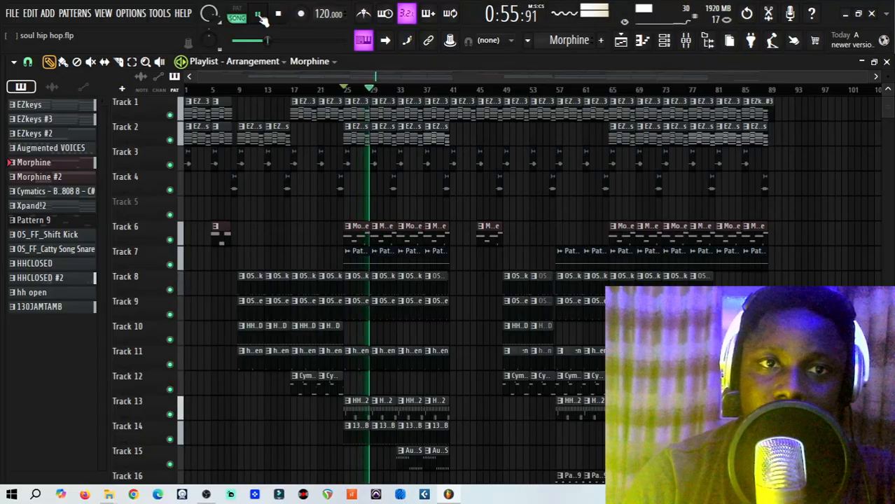
{"action": "left_click", "coordinate": [259, 15]}
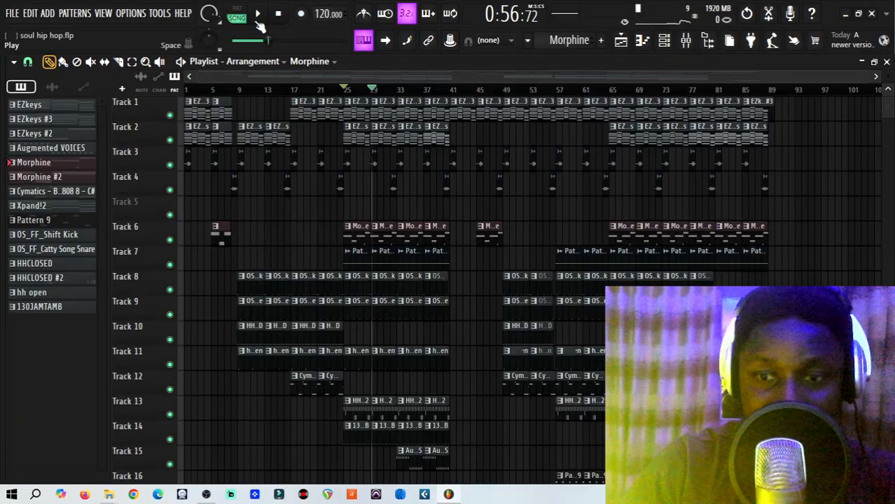
- Return to the channel rack and check the Morphine synth's settings again
{"action": "left_click", "coordinate": [664, 40]}
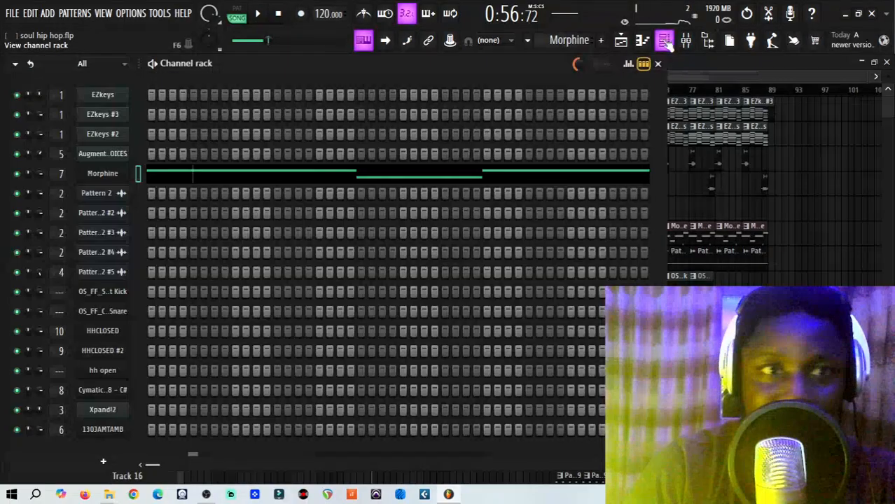
{"action": "left_click", "coordinate": [108, 173]}
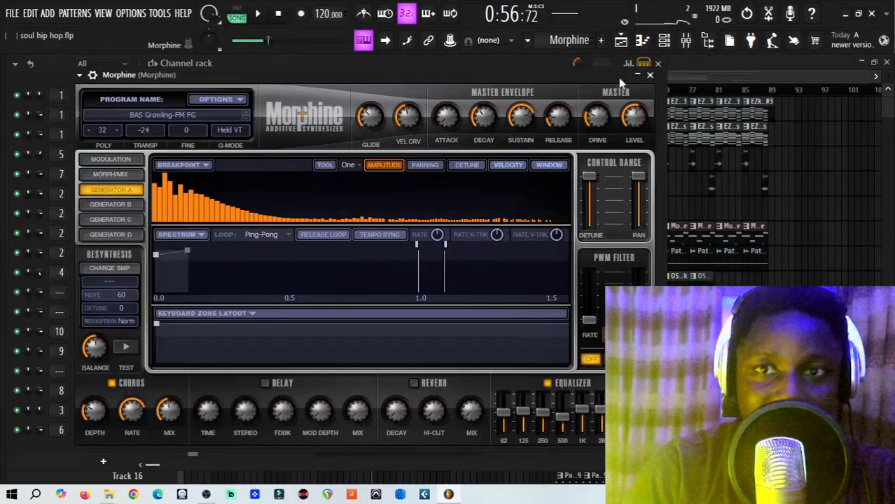
{"action": "left_click", "coordinate": [650, 76]}
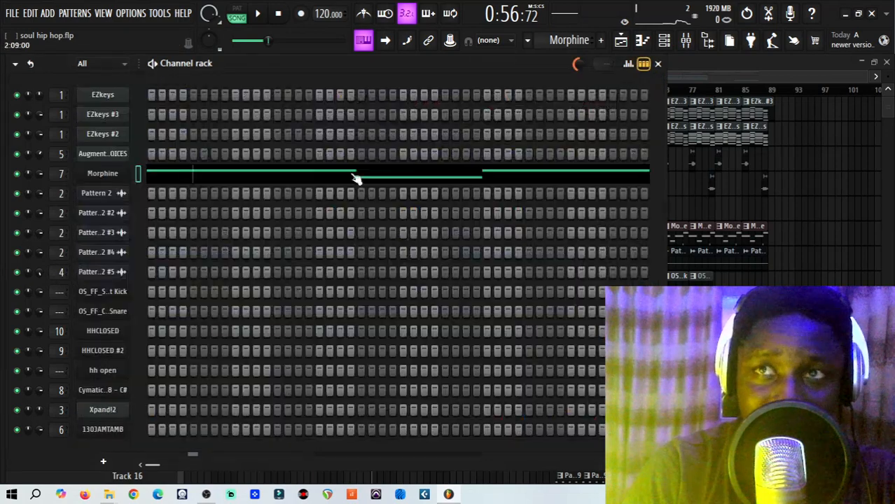
- Add a Sakura instrument as a new channel in the channel rack
{"action": "left_click", "coordinate": [105, 463]}
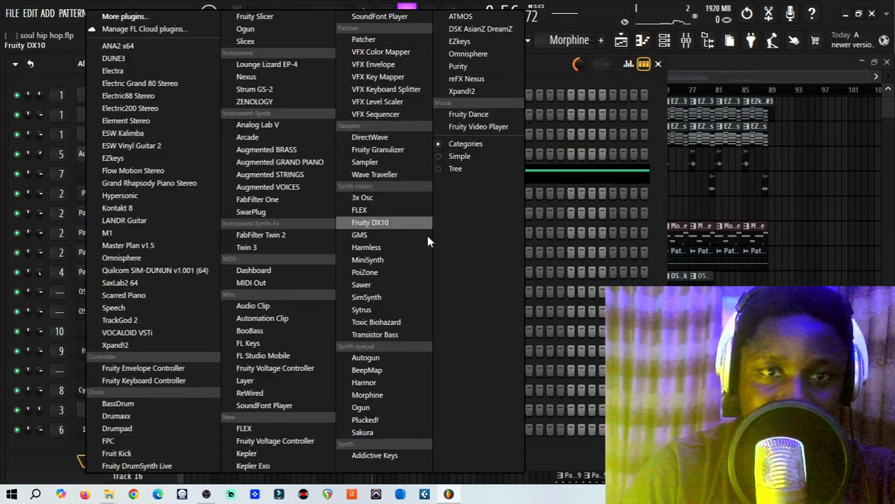
{"action": "left_click", "coordinate": [364, 434]}
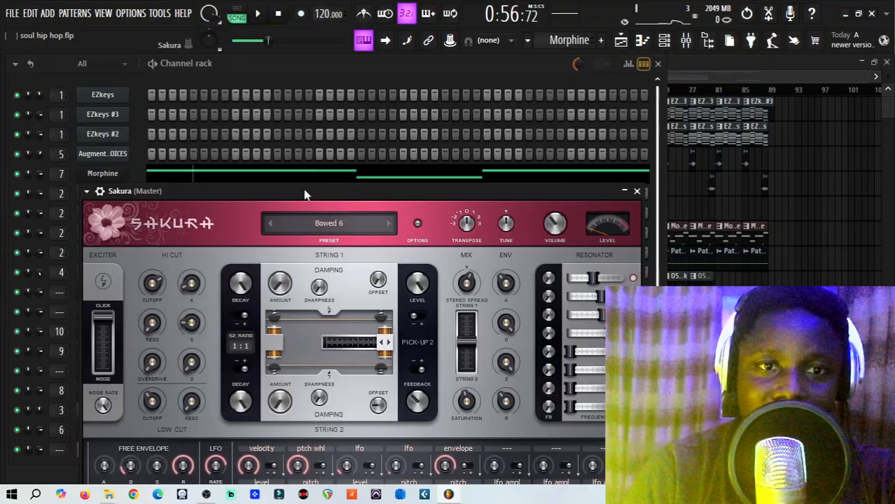
{"action": "left_click_drag", "start_coordinate": [304, 189], "coordinate": [269, 95]}
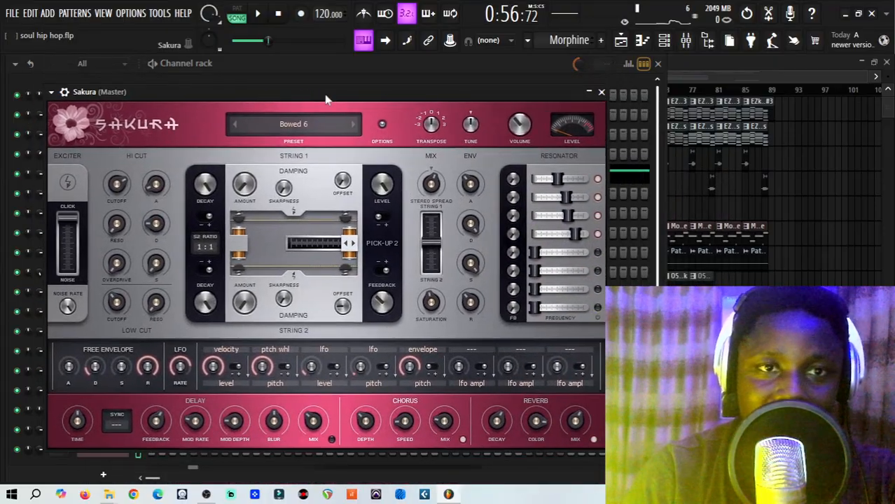
- Browse Sakura's preset banks and load the STR Violin FG preset from the String bank
{"action": "left_click", "coordinate": [287, 124]}
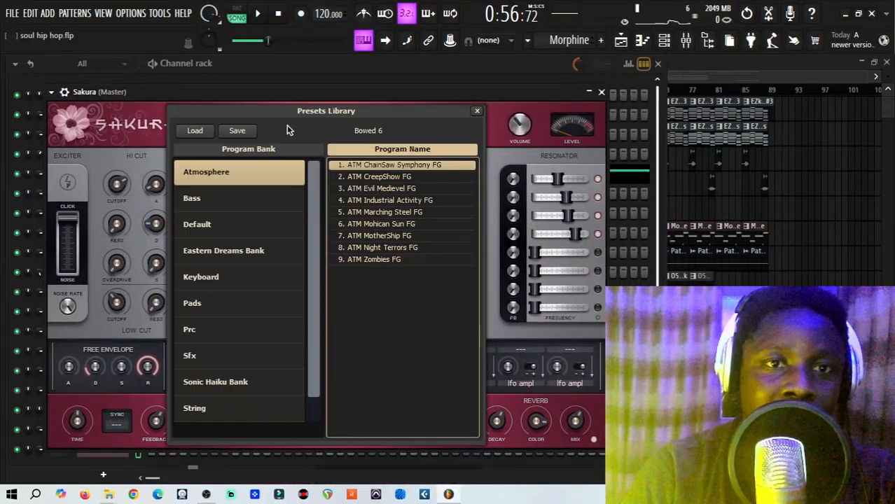
{"action": "left_click", "coordinate": [221, 400]}
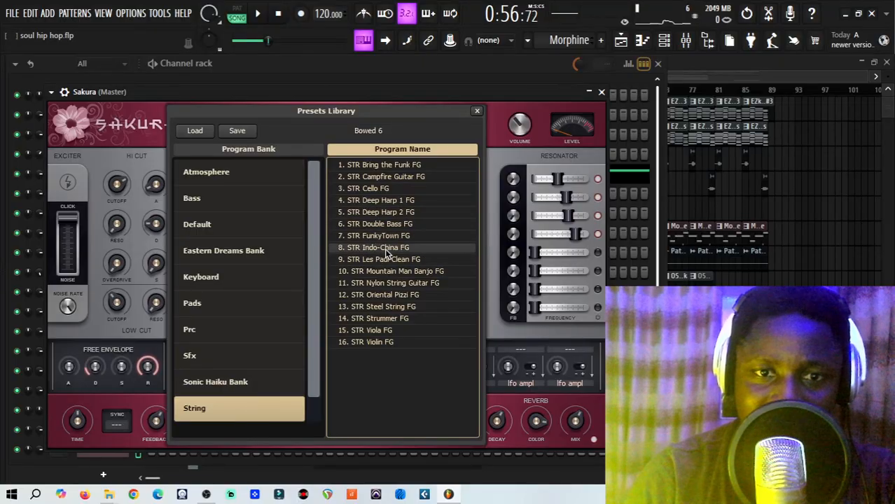
{"action": "left_click", "coordinate": [387, 342]}
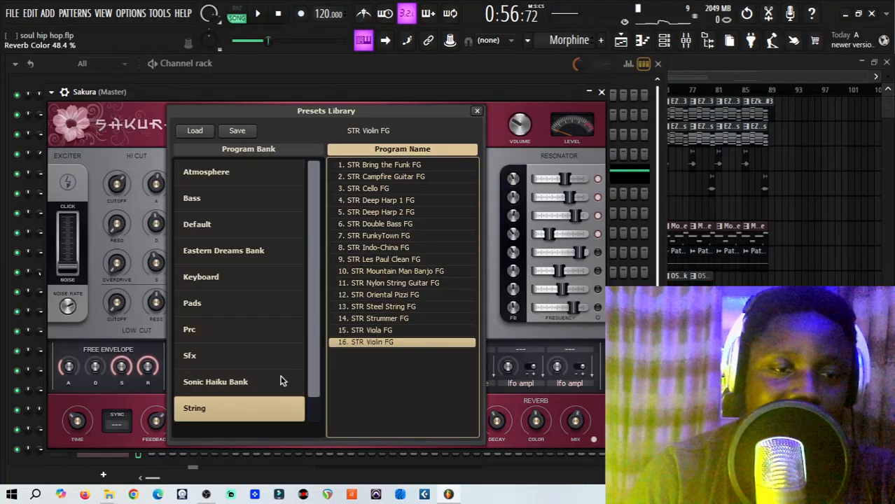
{"action": "left_click", "coordinate": [257, 250]}
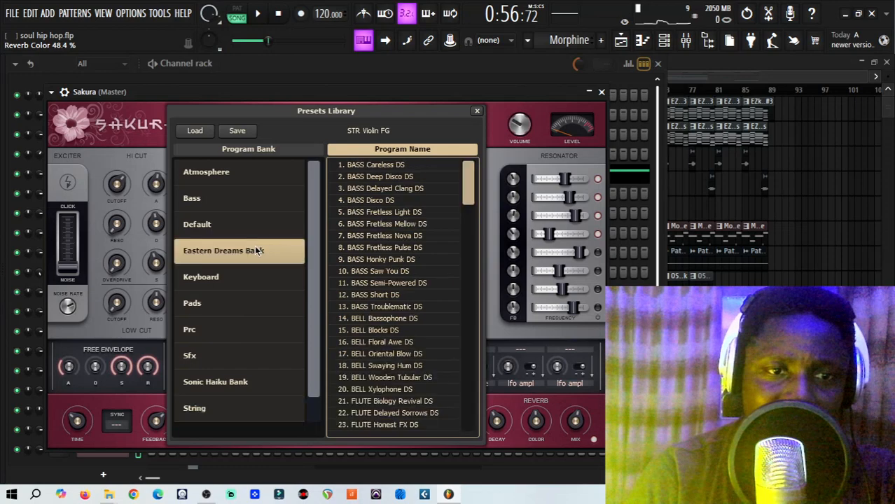
{"action": "left_click", "coordinate": [208, 278]}
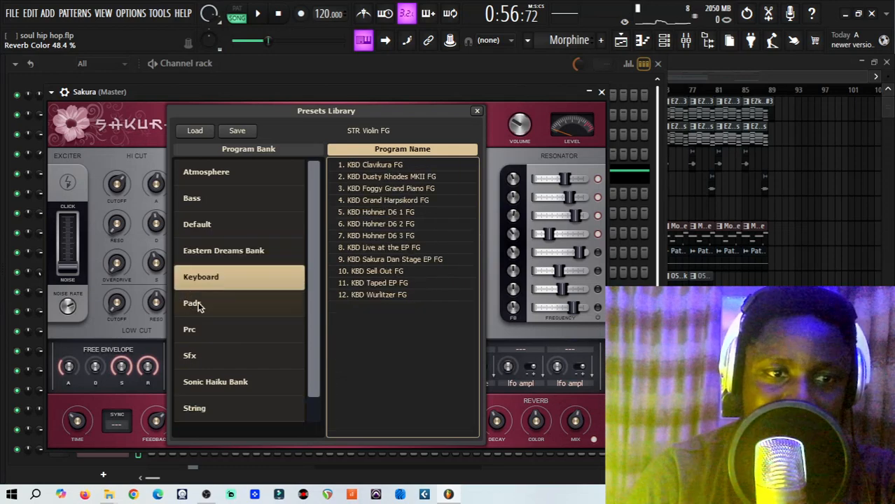
{"action": "left_click", "coordinate": [200, 303]}
{"action": "left_click", "coordinate": [208, 407]}
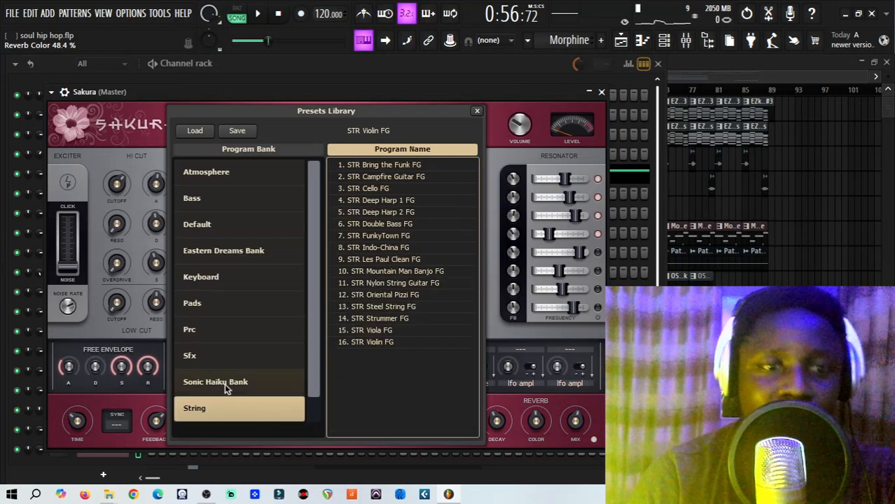
{"action": "double_click", "coordinate": [379, 343]}
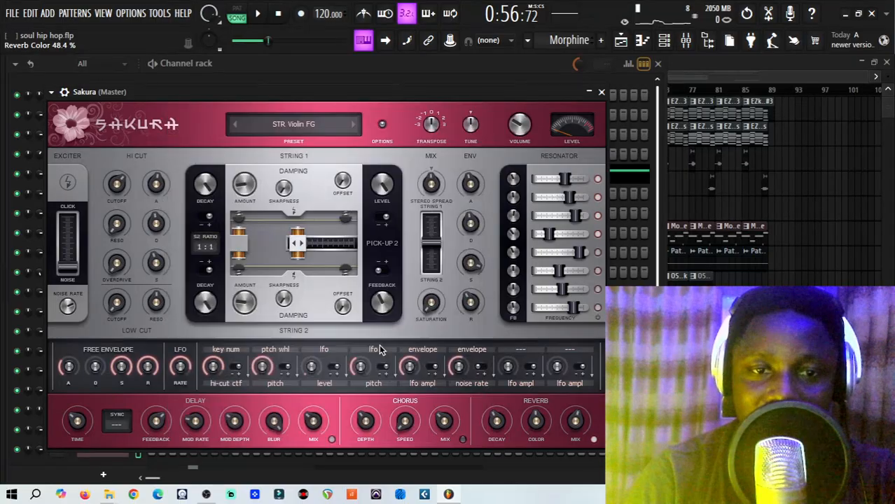
{"action": "left_click", "coordinate": [601, 91]}
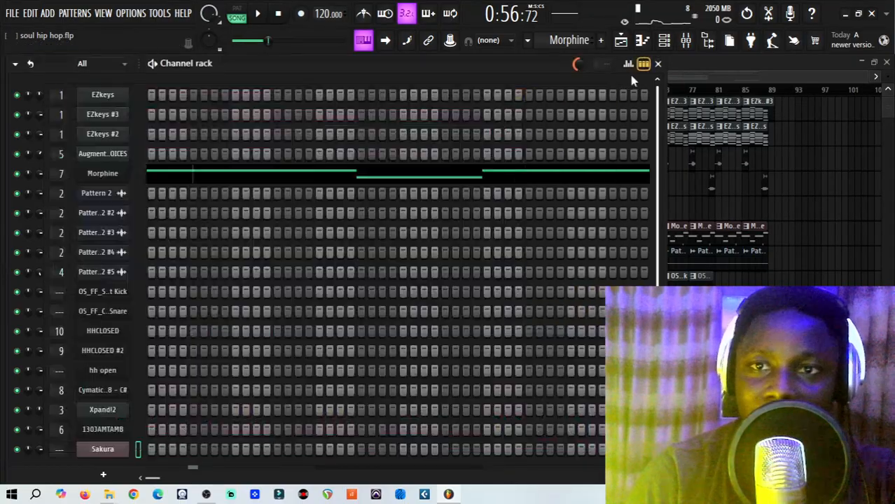
- Open the first EZkeys chord clip on Track 1 in the piano roll and play it in pattern mode from the start
{"action": "left_click", "coordinate": [663, 67]}
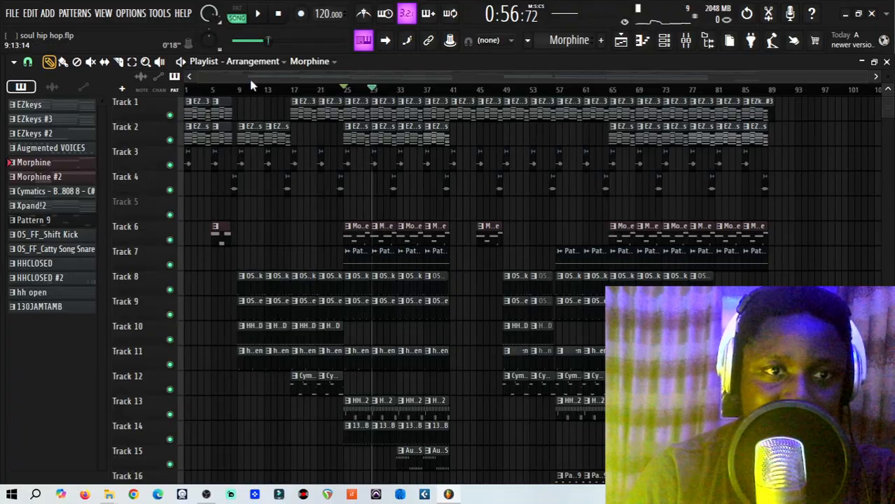
{"action": "left_click_drag", "start_coordinate": [269, 42], "coordinate": [228, 44]}
{"action": "double_click", "coordinate": [197, 115]}
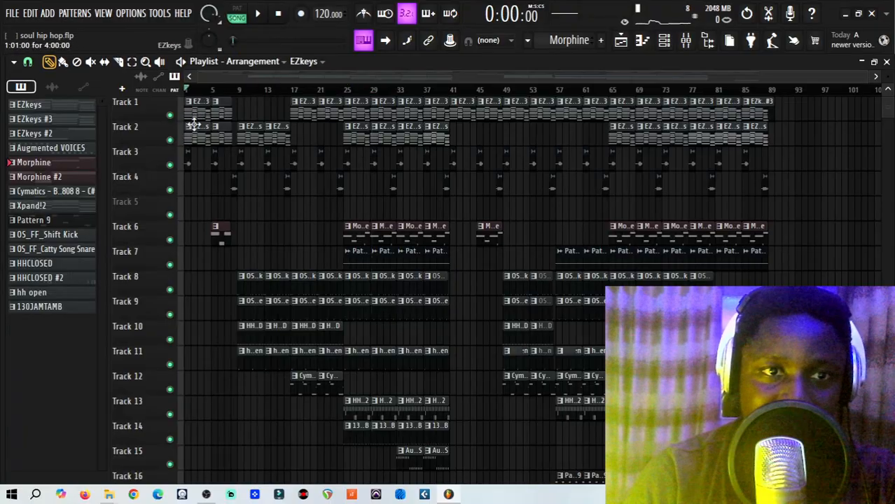
{"action": "left_click_drag", "start_coordinate": [643, 75], "coordinate": [85, 79]}
{"action": "scroll", "coordinate": [176, 148], "scroll_direction": "up", "scroll_amount": 3}
{"action": "left_click", "coordinate": [236, 13]}
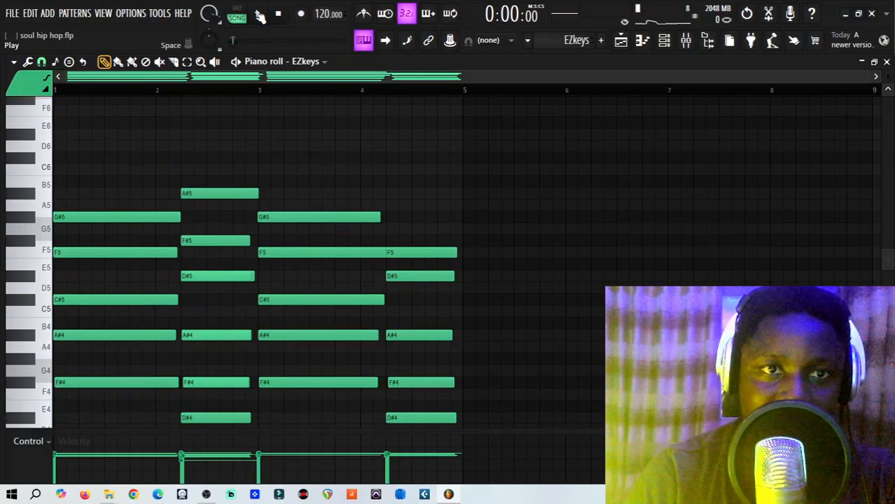
{"action": "left_click", "coordinate": [254, 13]}
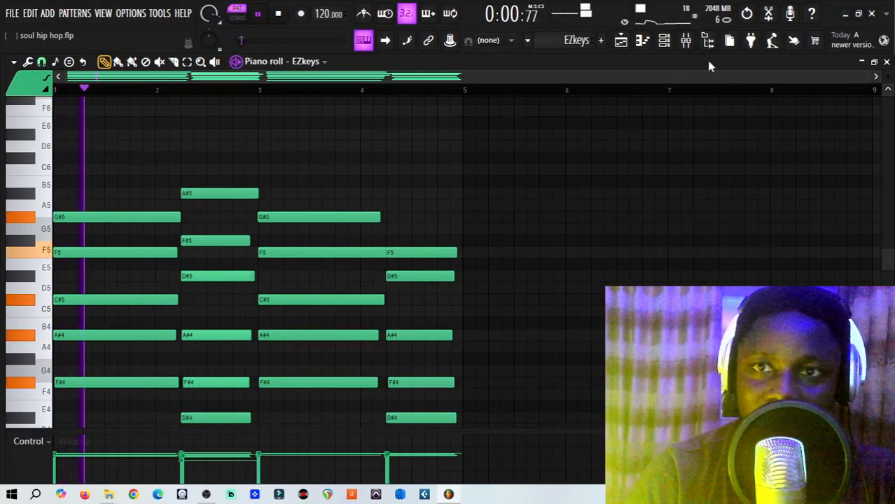
- Open an empty piano roll for the Sakura channel within the EZkeys pattern
{"action": "left_click", "coordinate": [664, 40]}
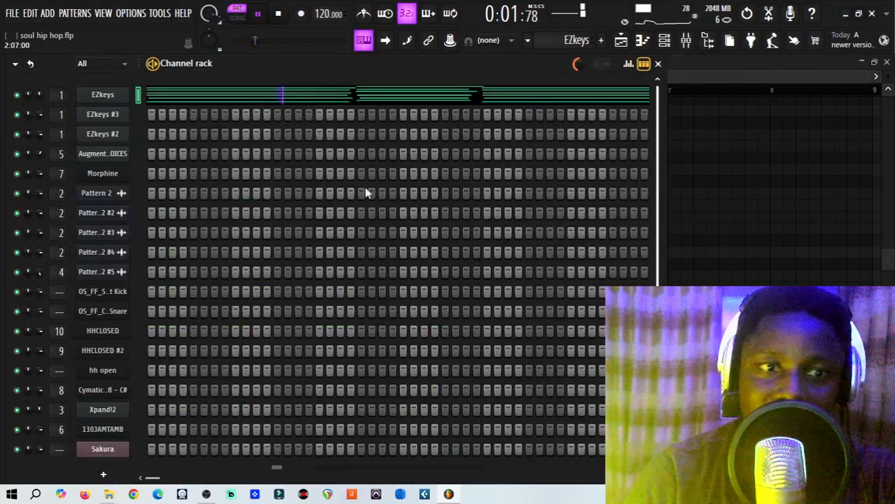
{"action": "right_click", "coordinate": [103, 449]}
{"action": "left_click", "coordinate": [145, 301]}
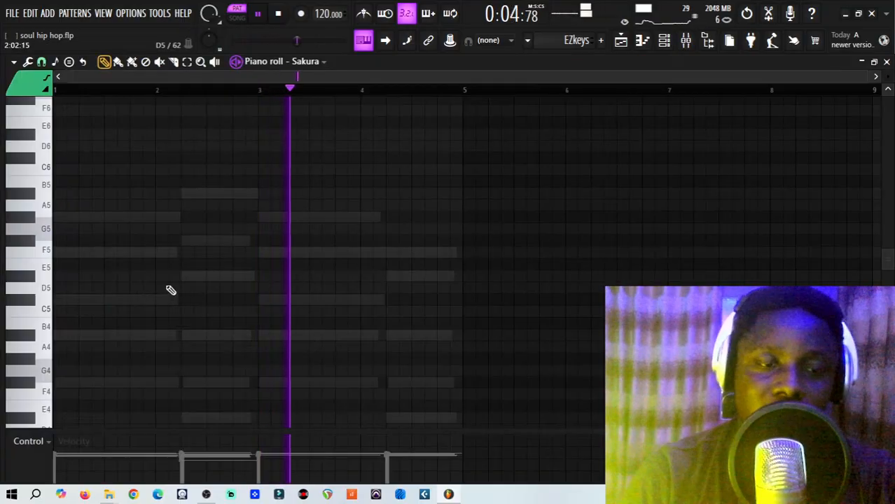
- Stop playback and draw a G#5 note in the Sakura piano roll from bar 1 to shortly after bar 2
{"action": "key", "text": "space"}
{"action": "scroll", "coordinate": [173, 285], "scroll_direction": "down", "scroll_amount": 3}
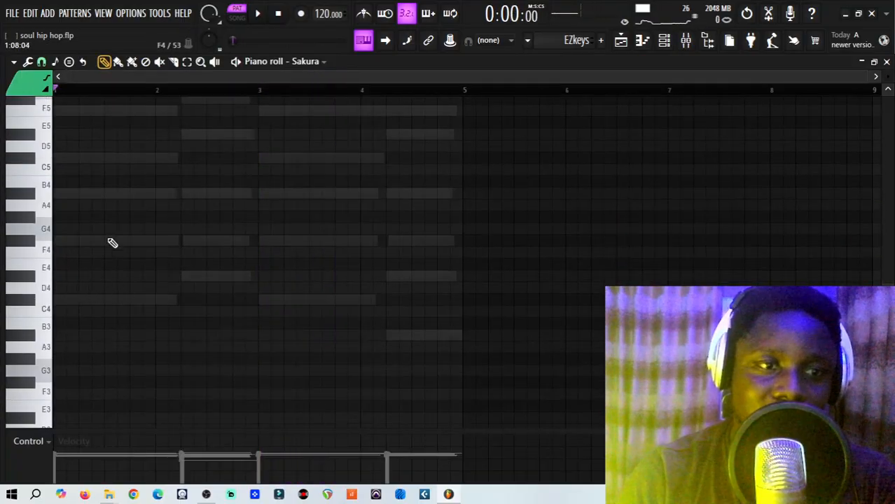
{"action": "scroll", "coordinate": [82, 210], "scroll_direction": "up", "scroll_amount": 2}
{"action": "left_click", "coordinate": [63, 182]}
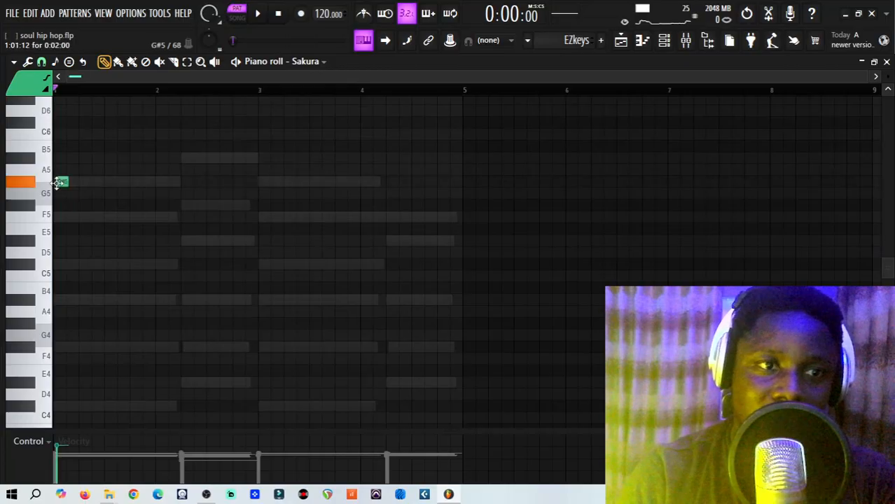
{"action": "left_click_drag", "start_coordinate": [65, 181], "coordinate": [178, 183]}
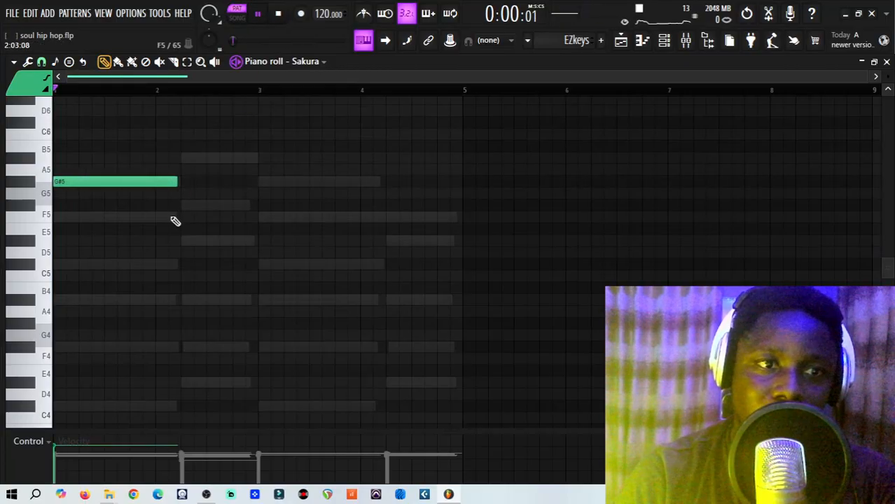
- Add an A#5 note following the first G#5 and ending at bar 3, plus another G#5 note starting at bar 3
{"action": "key", "text": "space"}
{"action": "left_click", "coordinate": [182, 157]}
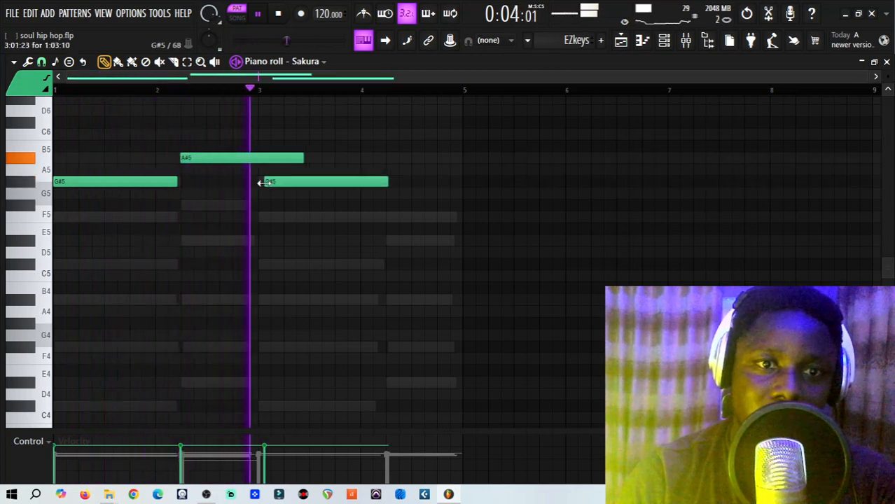
{"action": "left_click", "coordinate": [265, 182]}
{"action": "key", "text": "space"}
{"action": "left_click_drag", "start_coordinate": [300, 182], "coordinate": [258, 171]}
{"action": "double_click", "coordinate": [297, 159]}
{"action": "key", "text": "Escape"}
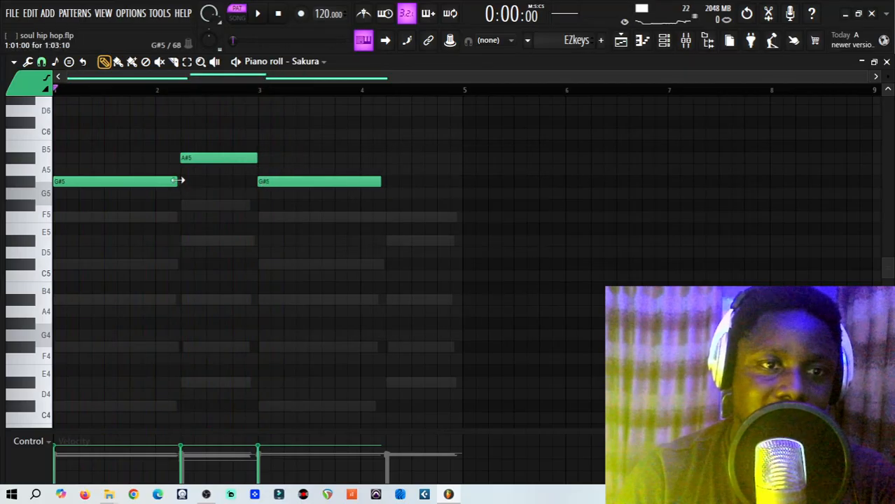
{"action": "key", "text": "space"}
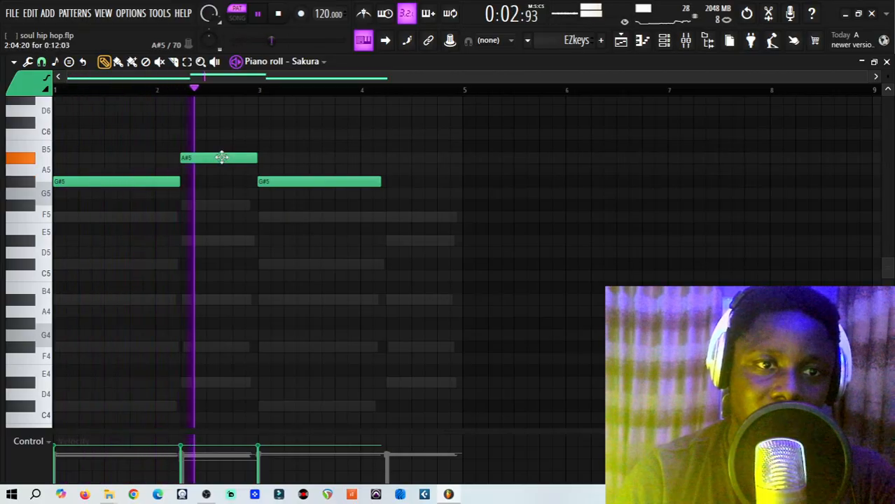
- Shorten the second G#5 note to end at bar 4 and add a one-bar F5 note there
{"action": "left_click_drag", "start_coordinate": [383, 183], "coordinate": [364, 204]}
{"action": "left_click", "coordinate": [362, 217]}
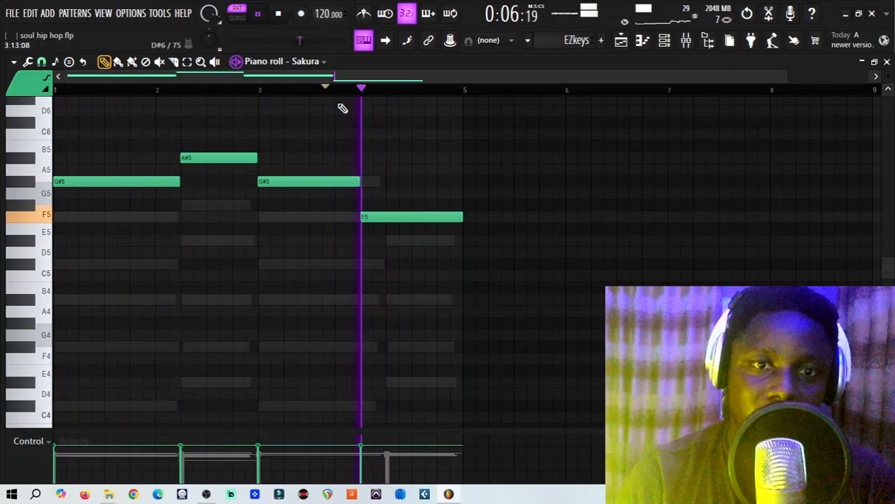
{"action": "key", "text": "space"}
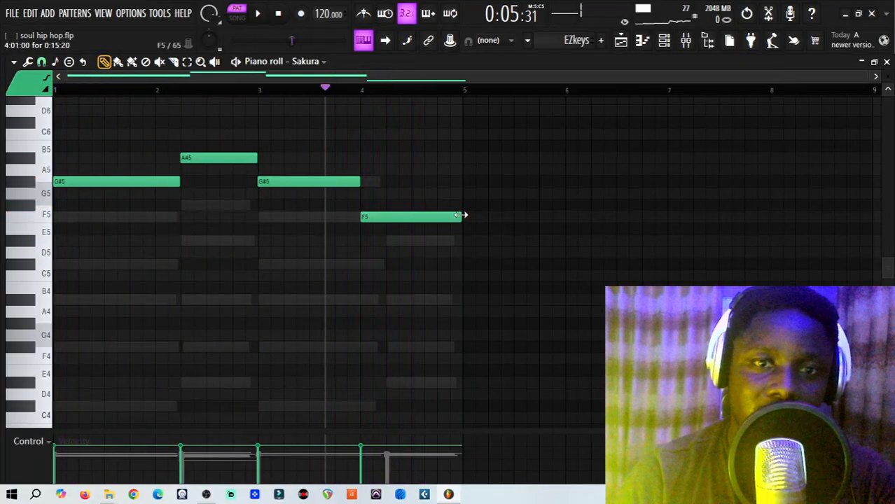
- Add a short F#5 note beneath the end of the A#5 note, just before bar 3
{"action": "left_click", "coordinate": [231, 100]}
{"action": "right_click", "coordinate": [235, 105]}
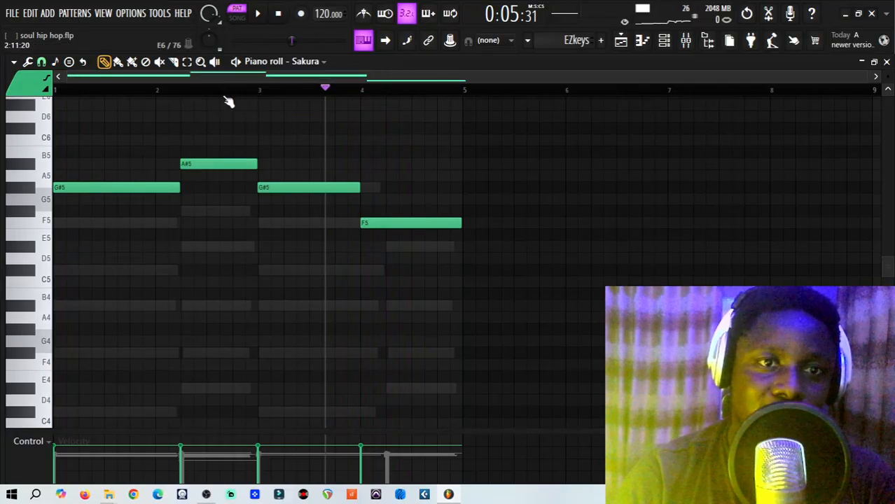
{"action": "left_click", "coordinate": [209, 88]}
{"action": "left_click", "coordinate": [235, 212]}
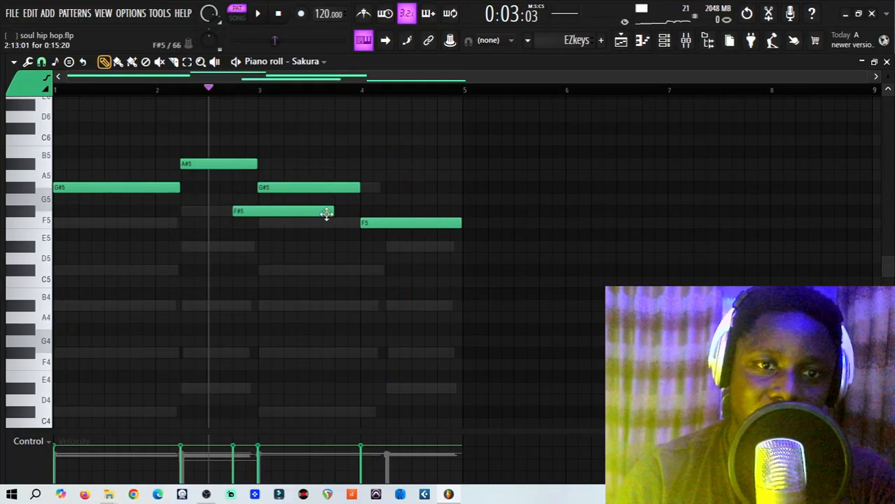
{"action": "left_click_drag", "start_coordinate": [332, 213], "coordinate": [278, 220]}
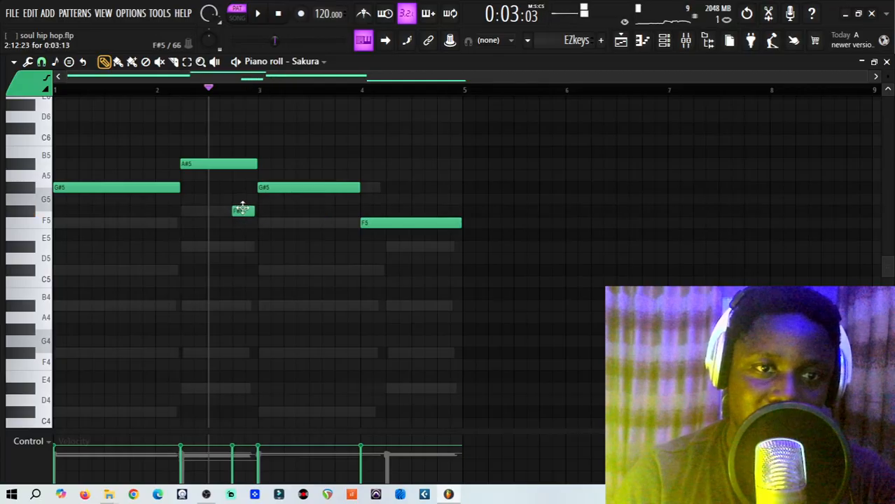
- Turn the short F#5 note into a slide note and play the pattern from just after bar 2
{"action": "double_click", "coordinate": [242, 210]}
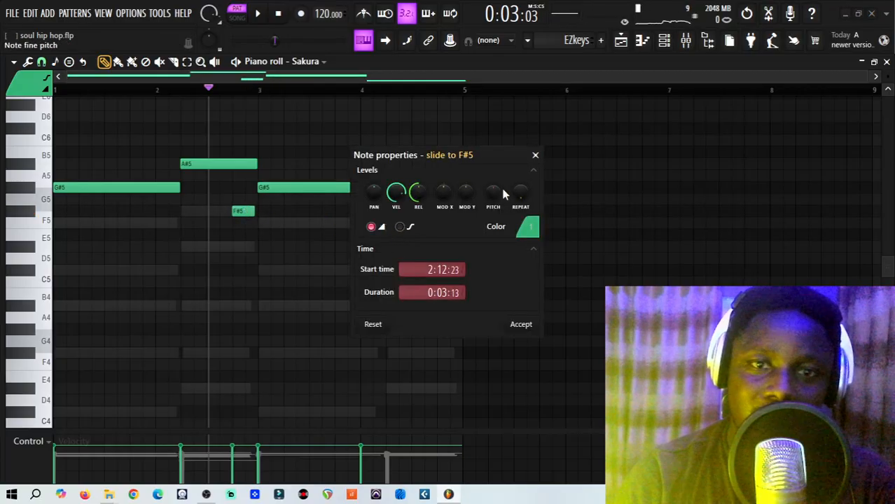
{"action": "left_click", "coordinate": [536, 156]}
{"action": "double_click", "coordinate": [244, 212]}
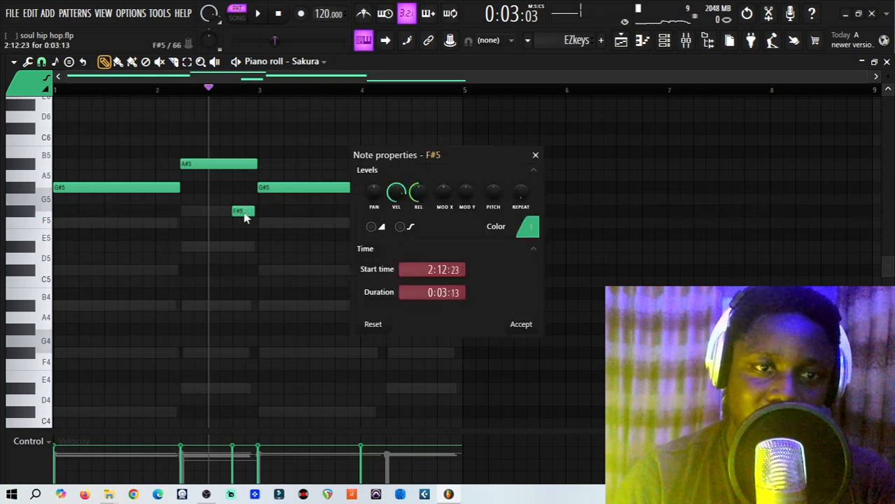
{"action": "left_click", "coordinate": [532, 328]}
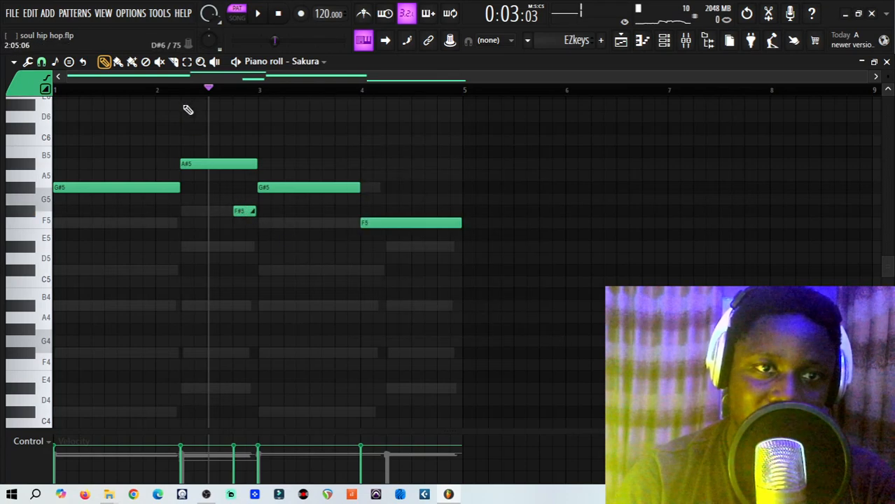
{"action": "left_click", "coordinate": [176, 89]}
{"action": "key", "text": "space"}
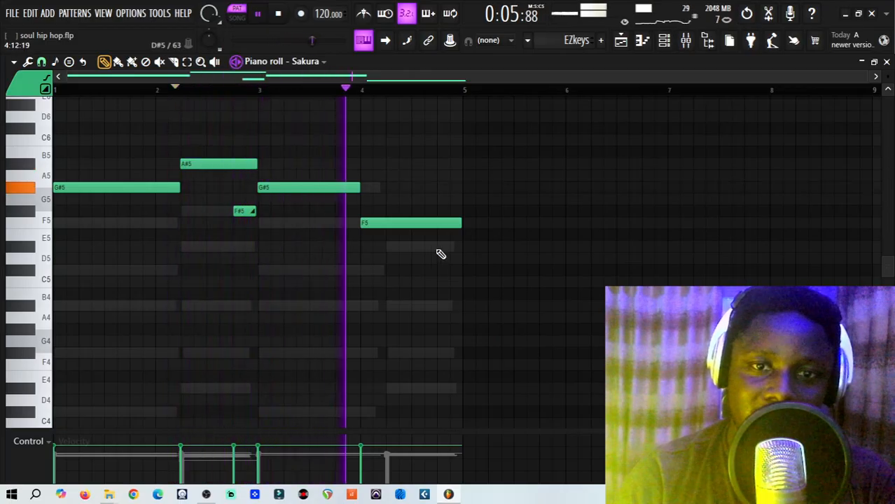
- Add a short slide note over the end of the F5 note, trying D#5 and G5 before moving it to A#5
{"action": "left_click", "coordinate": [443, 248]}
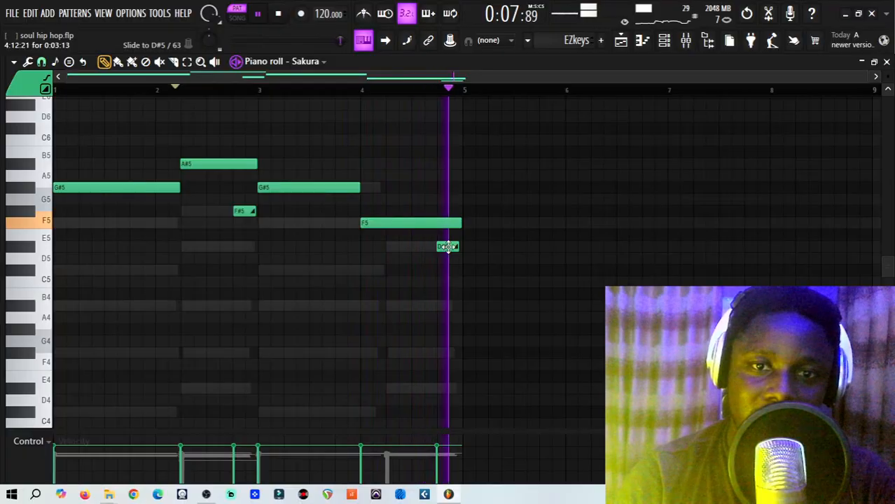
{"action": "key", "text": "space"}
{"action": "left_click_drag", "start_coordinate": [450, 245], "coordinate": [451, 201]}
{"action": "left_click", "coordinate": [416, 91]}
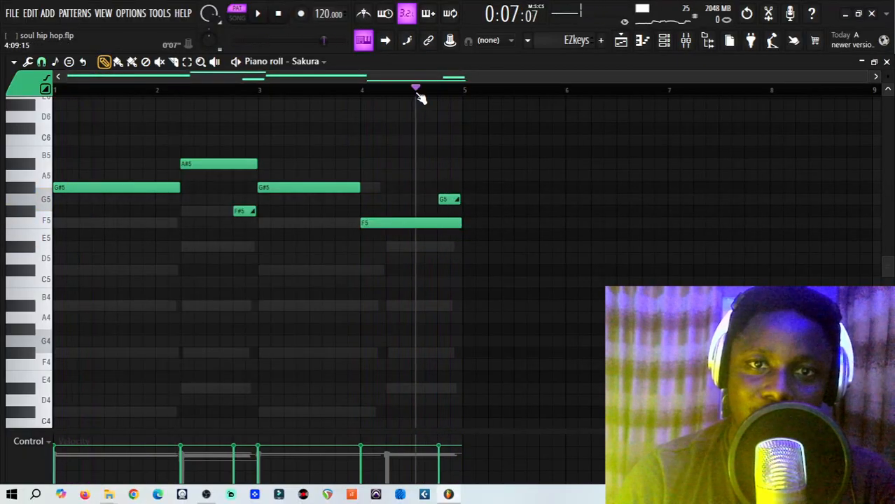
{"action": "key", "text": "space"}
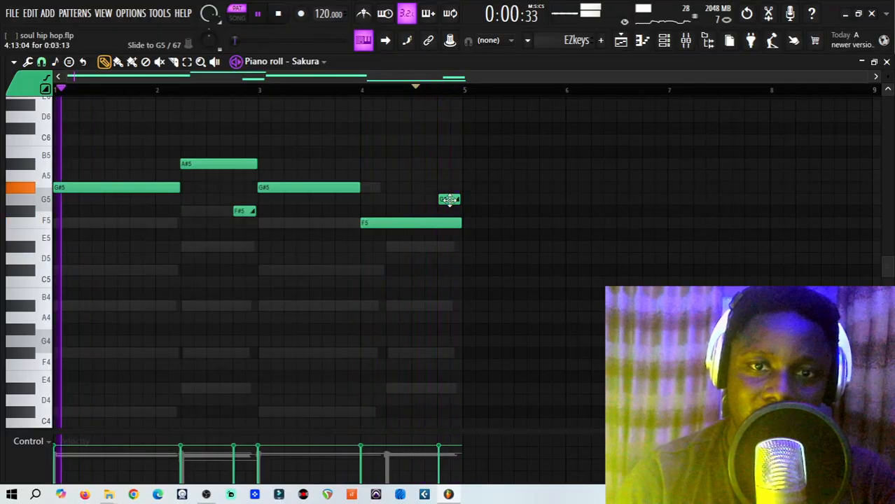
{"action": "left_click_drag", "start_coordinate": [450, 200], "coordinate": [450, 163]}
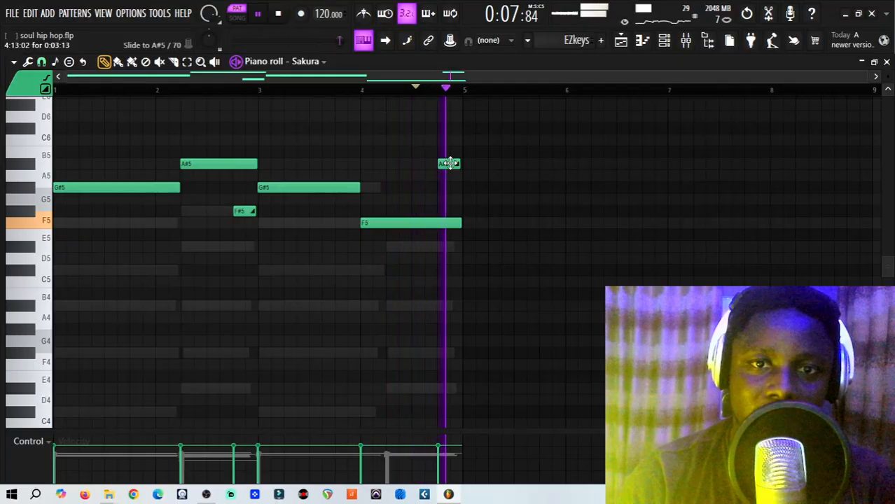
{"action": "key", "text": "space"}
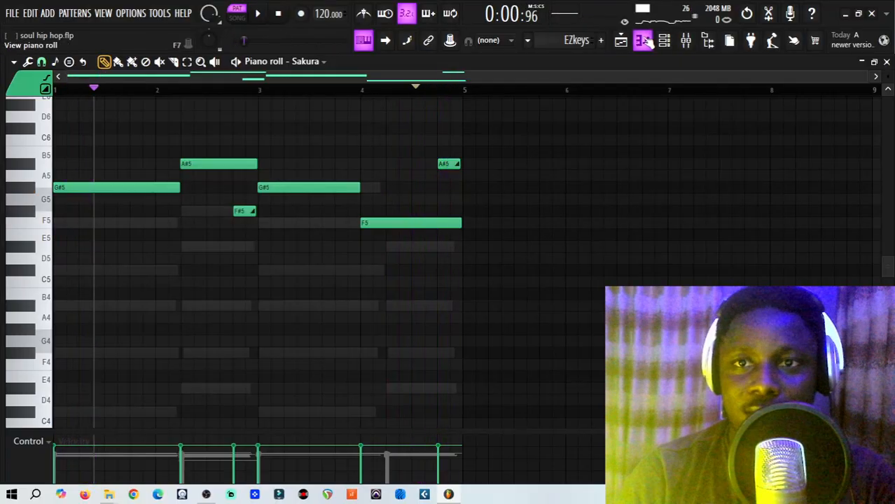
- Play the arrangement's intro in song mode from the playlist to hear the new string part
{"action": "left_click", "coordinate": [620, 40]}
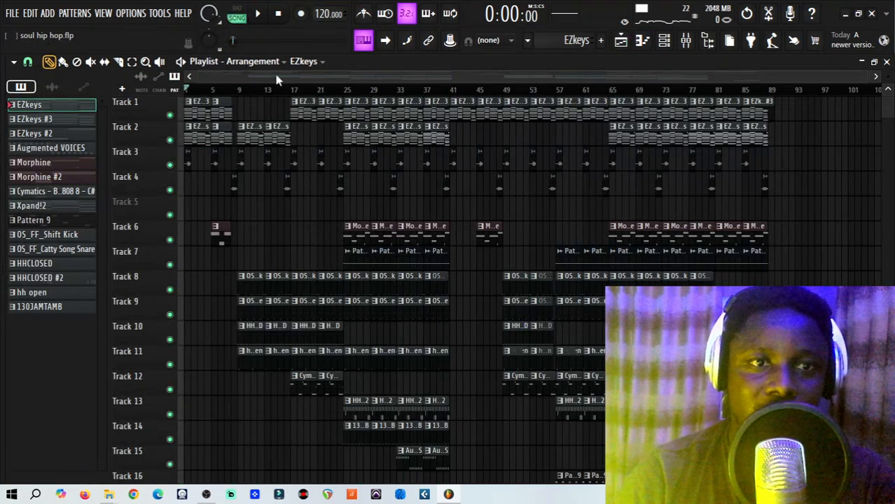
{"action": "key", "text": "space"}
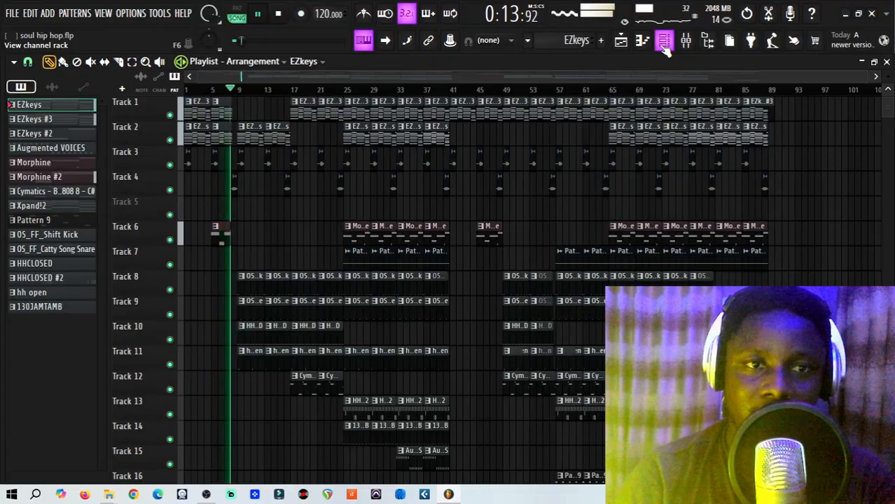
{"action": "key", "text": "space"}
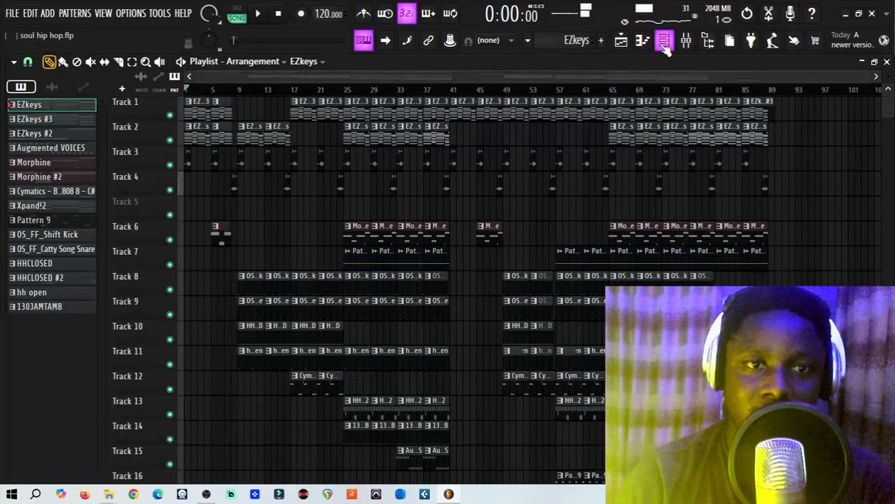
- Replace the Sakura channel's instrument with GMS, keeping its notes in the channel rack
{"action": "left_click", "coordinate": [664, 40]}
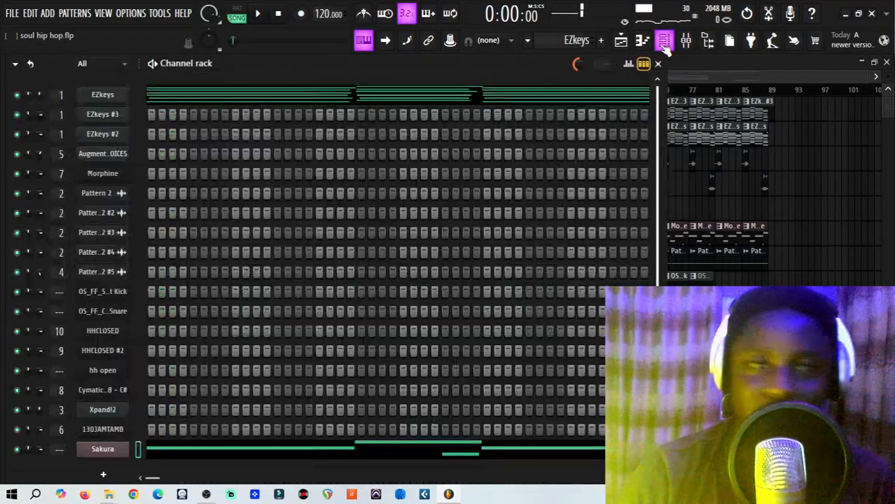
{"action": "left_click", "coordinate": [105, 449]}
{"action": "key", "text": "Escape"}
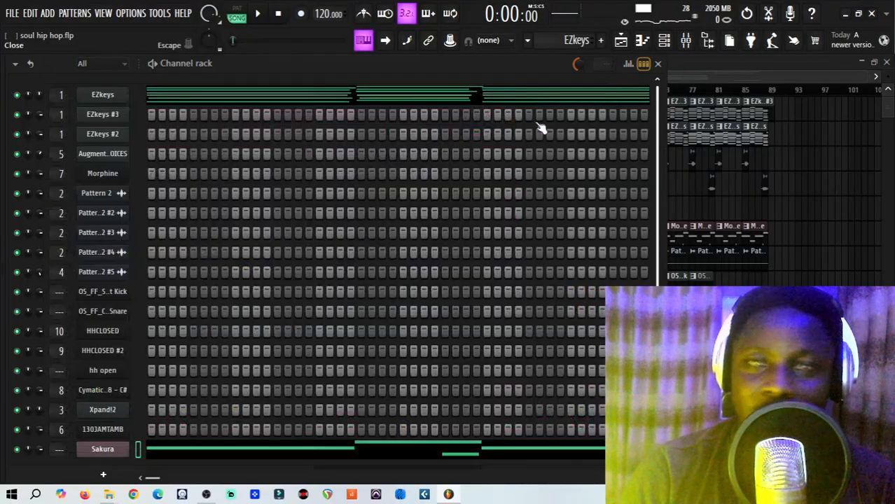
{"action": "right_click", "coordinate": [105, 450]}
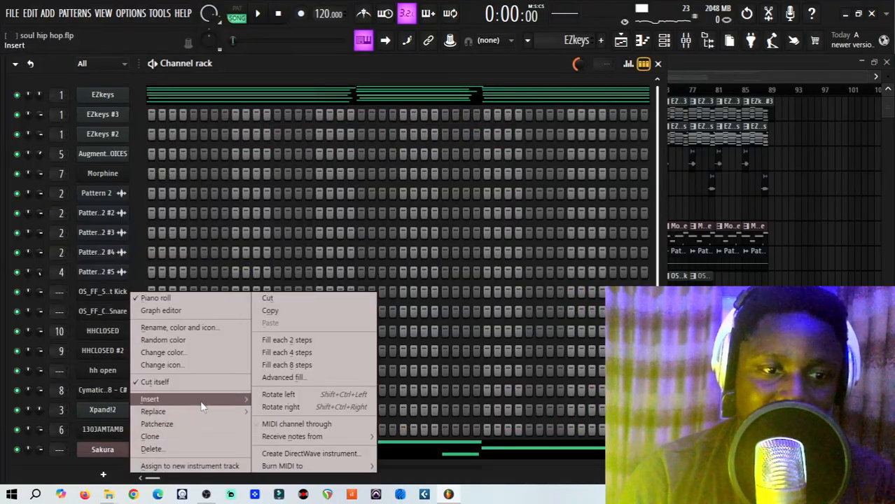
{"action": "mouse_move", "coordinate": [153, 412]}
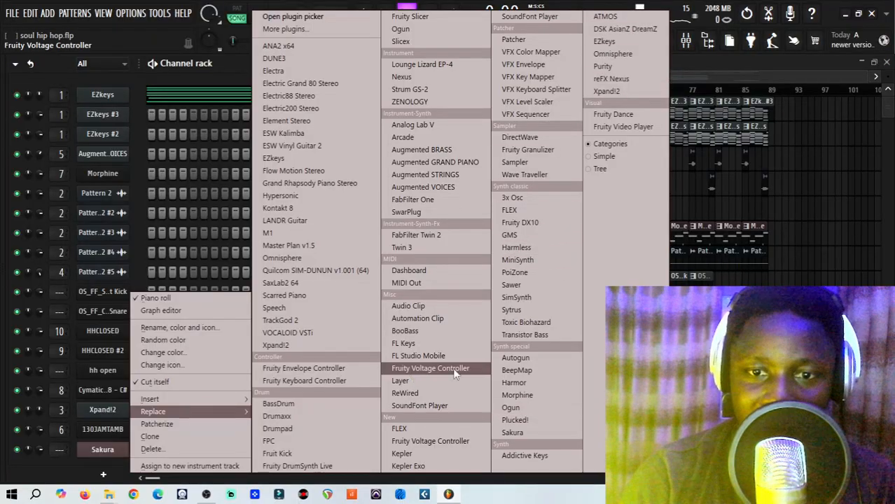
{"action": "left_click", "coordinate": [509, 236]}
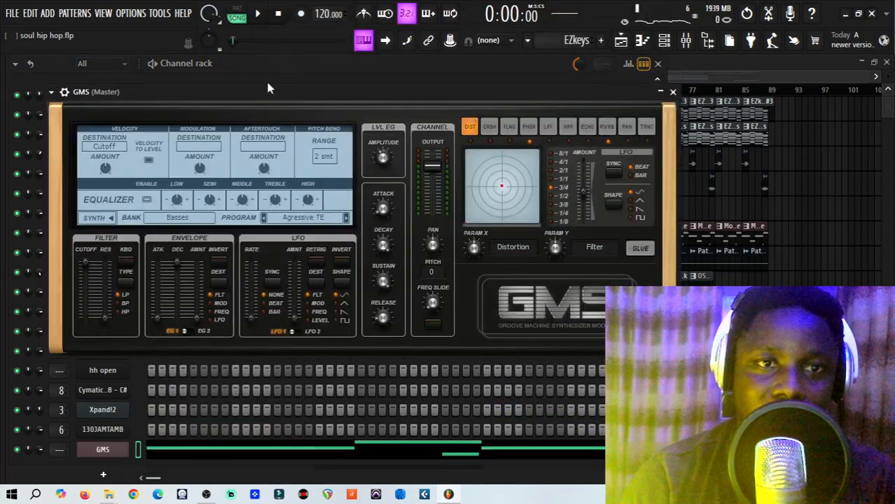
- Open the GMS presets library, audition Analog Bass 4 TE, and bring up the Pads & Textures bank
{"action": "left_click_drag", "start_coordinate": [267, 87], "coordinate": [285, 138]}
{"action": "left_click", "coordinate": [322, 273]}
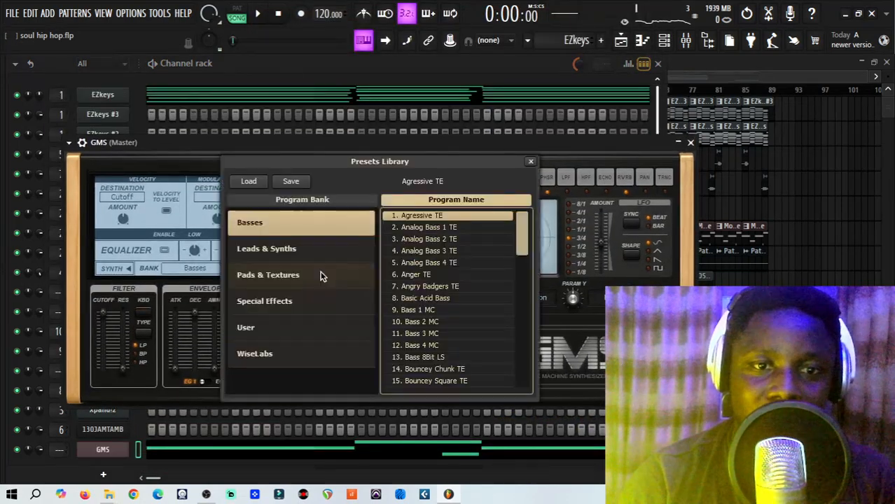
{"action": "left_click", "coordinate": [432, 263]}
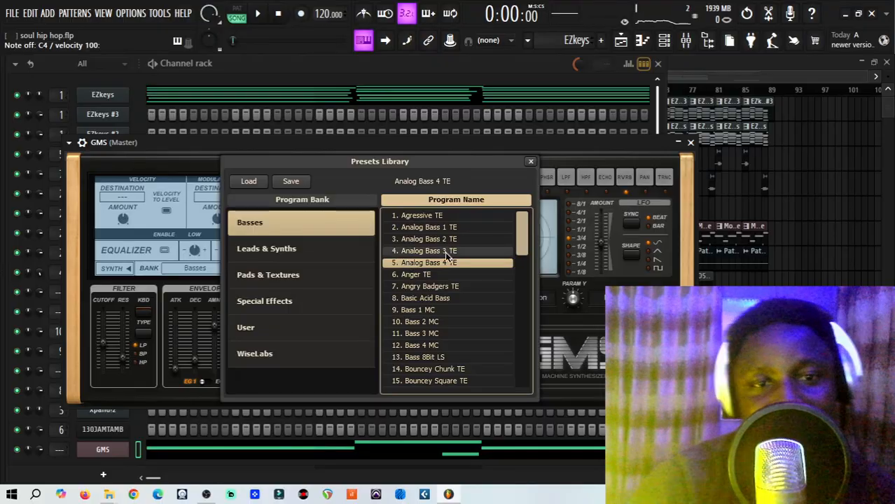
{"action": "left_click", "coordinate": [270, 280]}
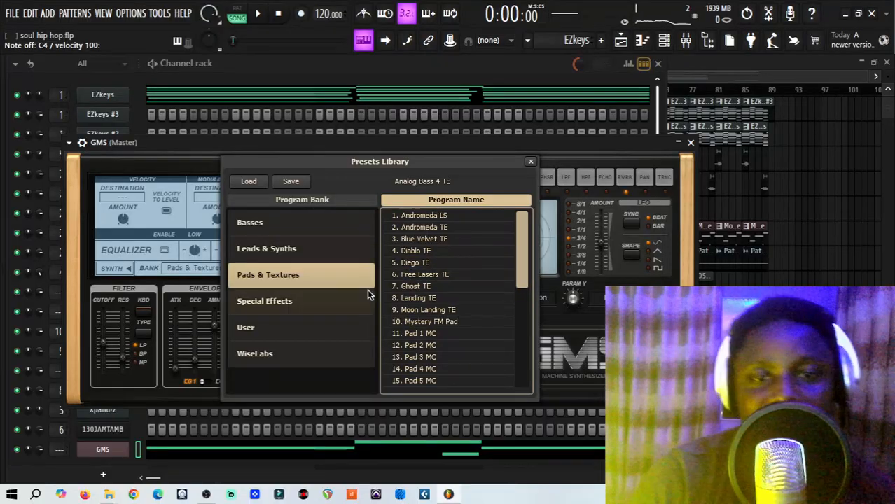
- Audition presets from the GMS Leads & Synths bank, including Chiptune Arp LS, Buzzin and Clown Pop TE, and leave the presets library
{"action": "left_click", "coordinate": [275, 255]}
{"action": "left_click", "coordinate": [415, 298]}
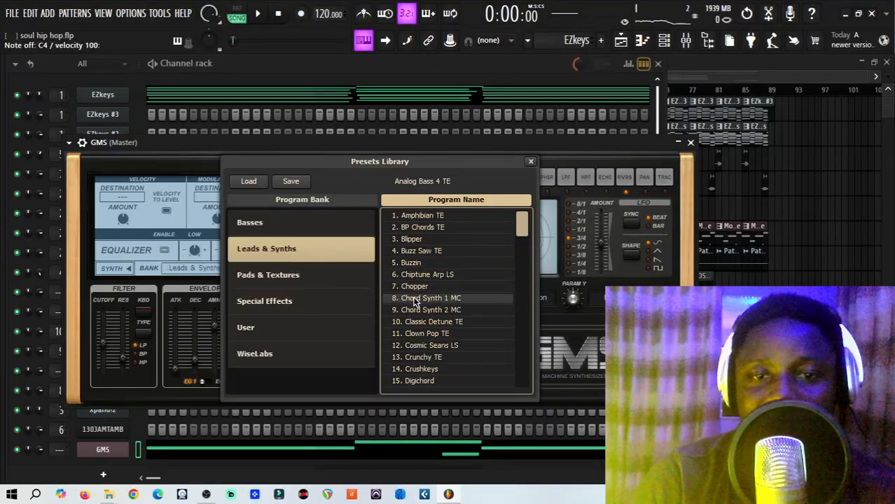
{"action": "left_click", "coordinate": [420, 275]}
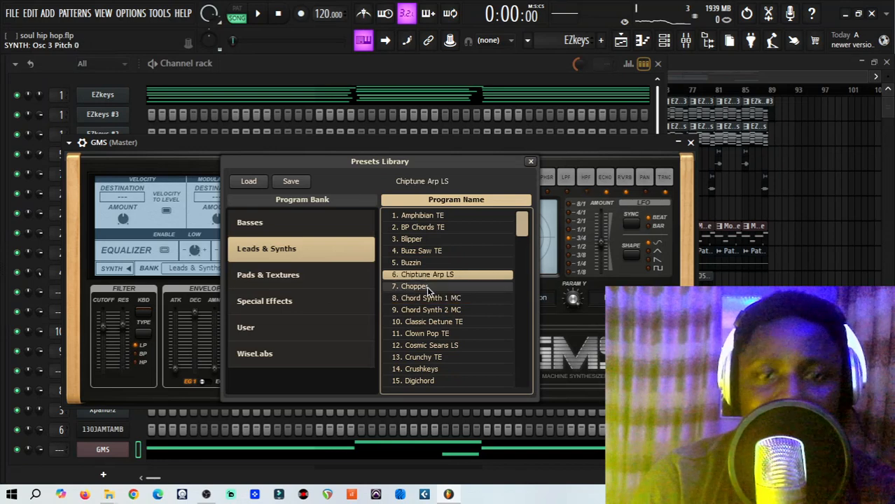
{"action": "left_click", "coordinate": [421, 264]}
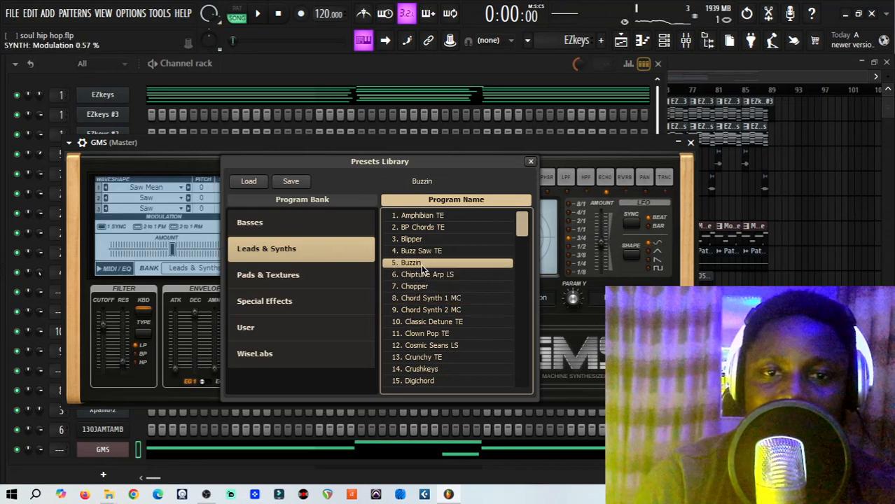
{"action": "left_click", "coordinate": [431, 310]}
{"action": "left_click", "coordinate": [433, 334]}
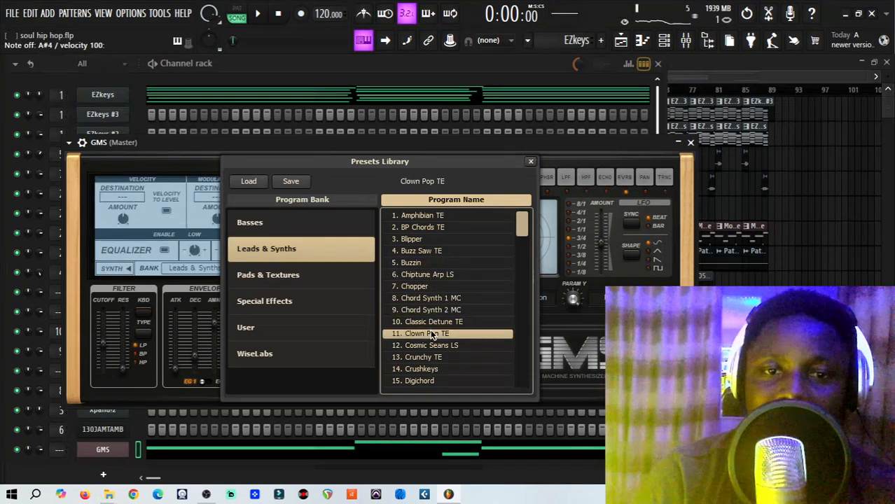
{"action": "left_click", "coordinate": [529, 162]}
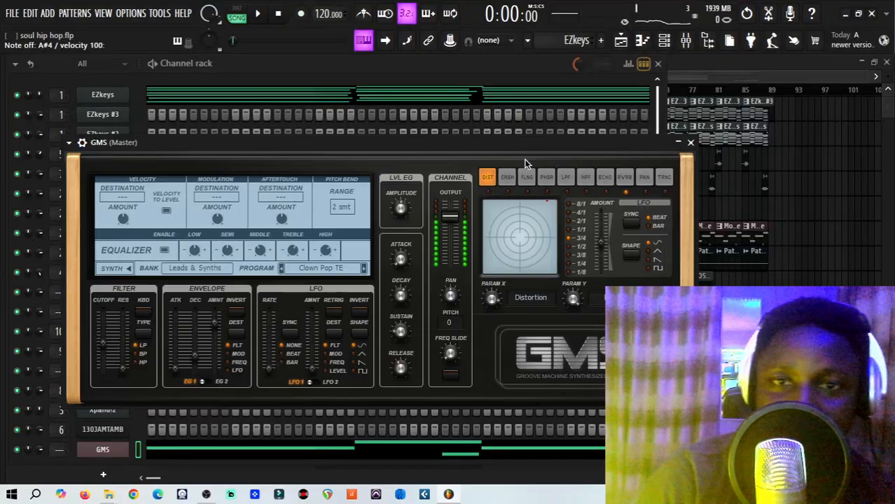
{"action": "left_click", "coordinate": [323, 269]}
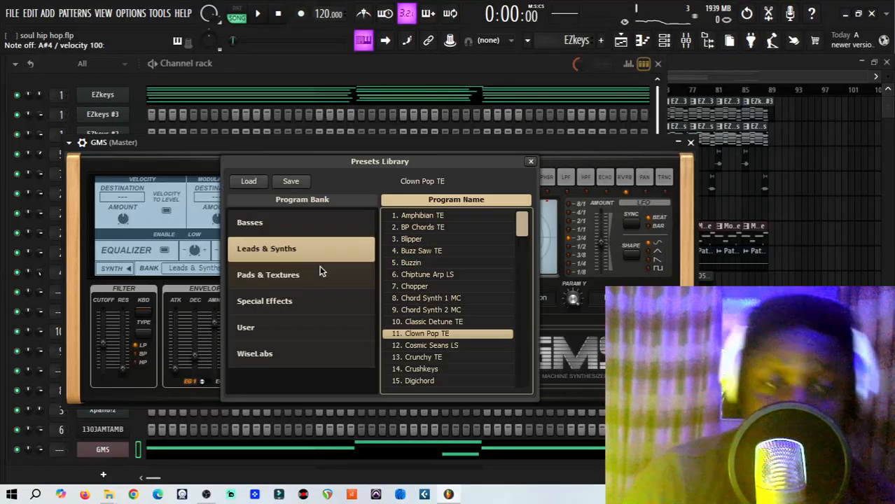
{"action": "left_click", "coordinate": [529, 163]}
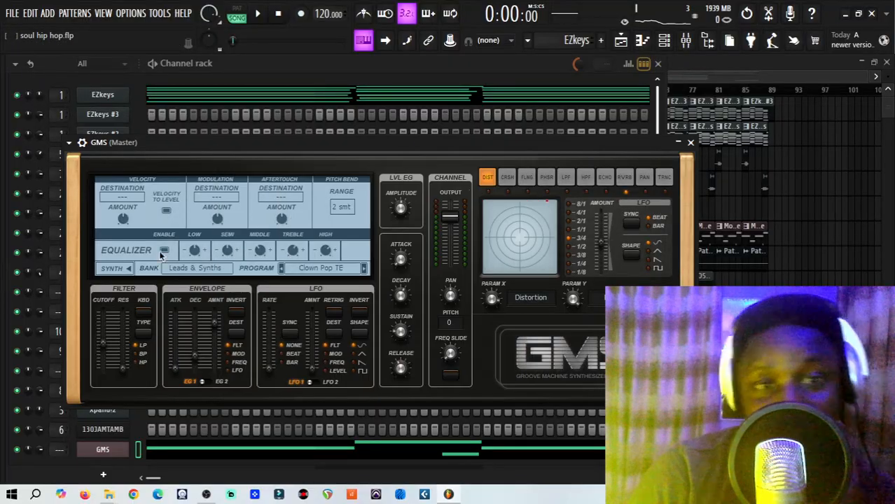
{"action": "left_click", "coordinate": [691, 142]}
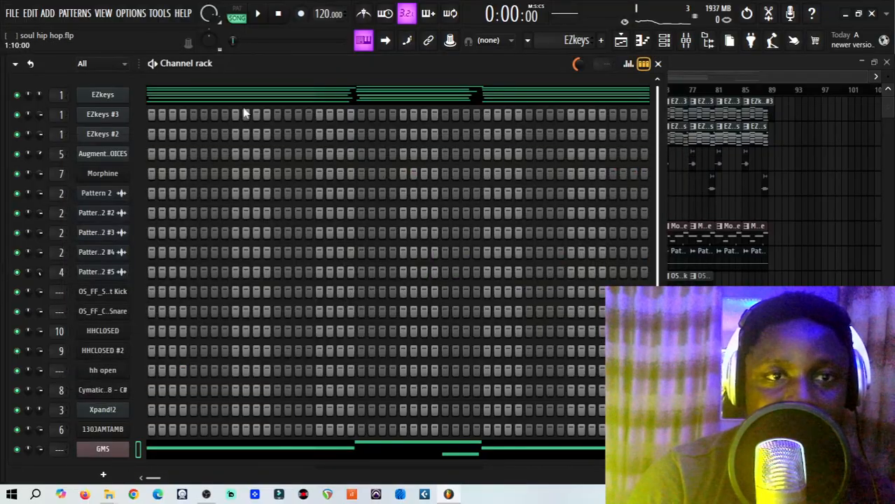
- Load Analog Bass 4 TE from the GMS Basses bank, play the pattern with it, and close the GMS windows
{"action": "left_click", "coordinate": [103, 451]}
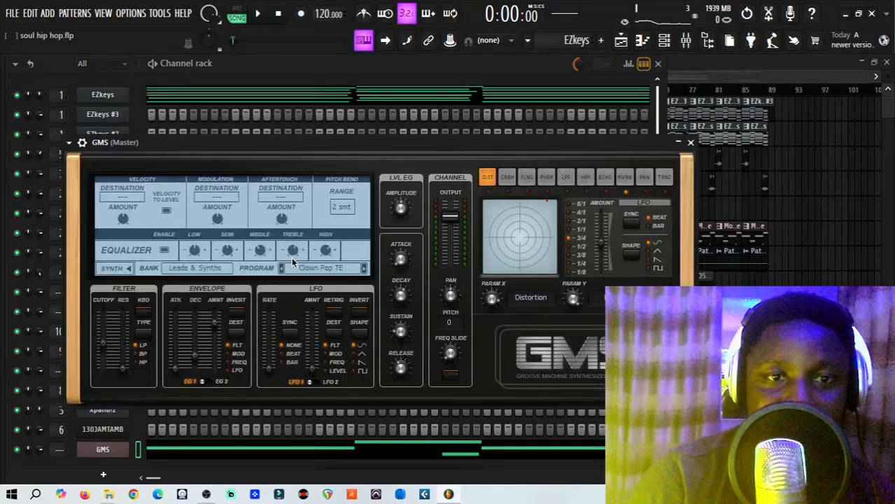
{"action": "left_click", "coordinate": [306, 269]}
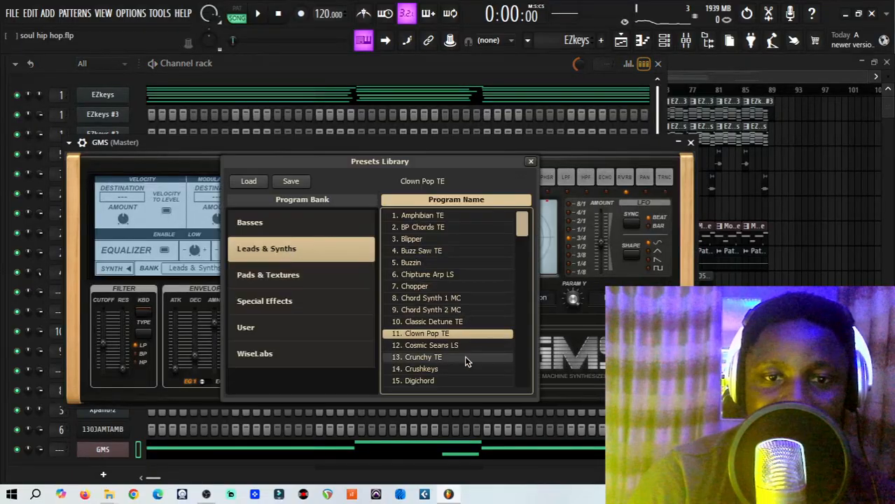
{"action": "left_click", "coordinate": [262, 224]}
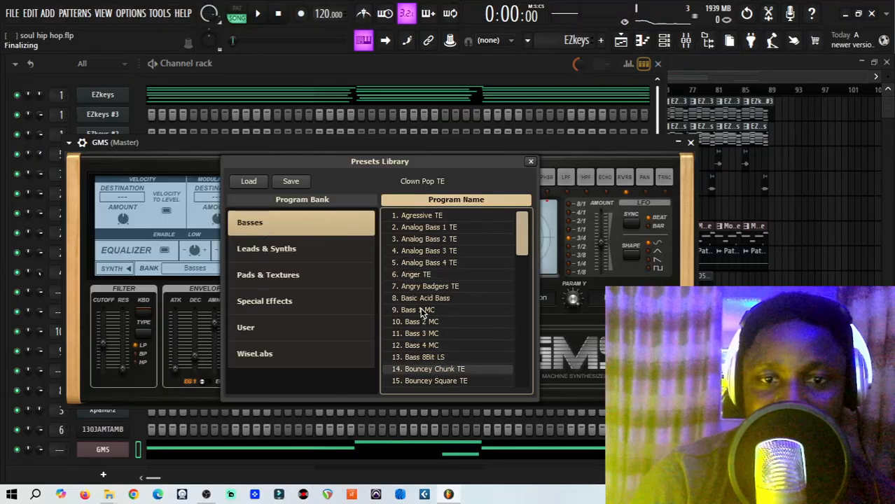
{"action": "left_click", "coordinate": [423, 264]}
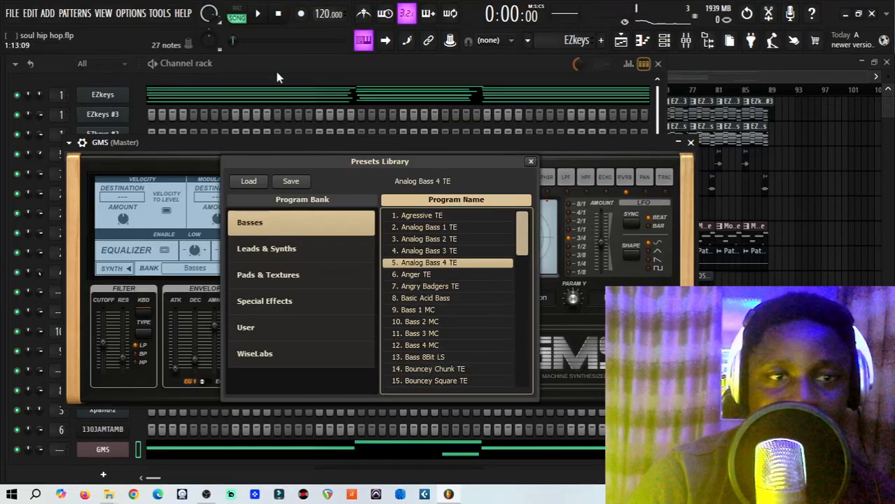
{"action": "left_click", "coordinate": [259, 14]}
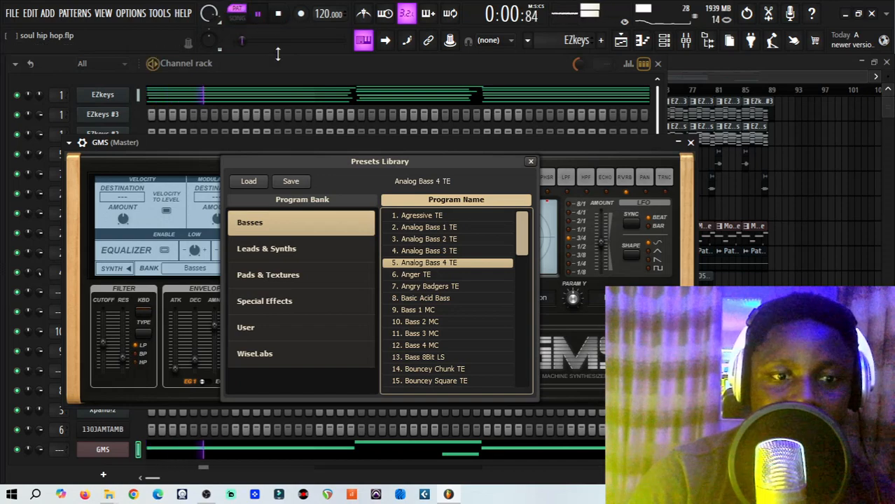
{"action": "left_click", "coordinate": [530, 161]}
{"action": "left_click", "coordinate": [692, 143]}
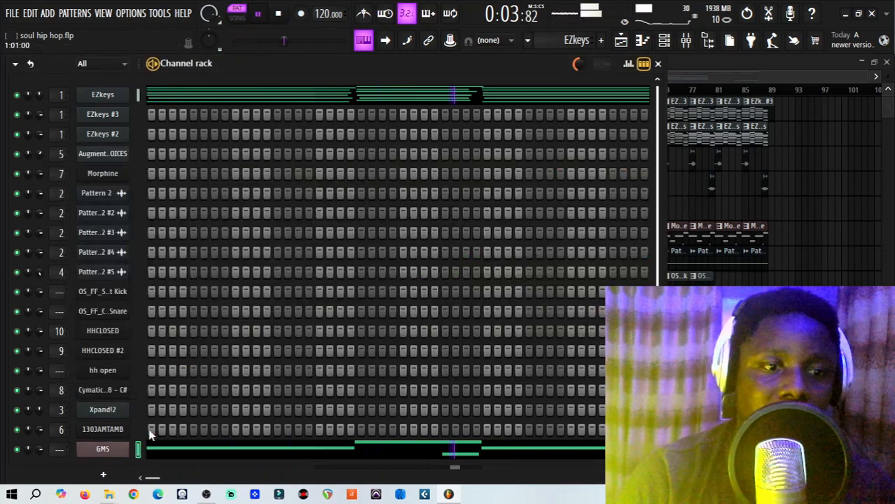
- Open the GMS channel's notes in the piano roll, transpose them all down one octave, and play the pattern
{"action": "right_click", "coordinate": [119, 452]}
{"action": "left_click", "coordinate": [160, 299]}
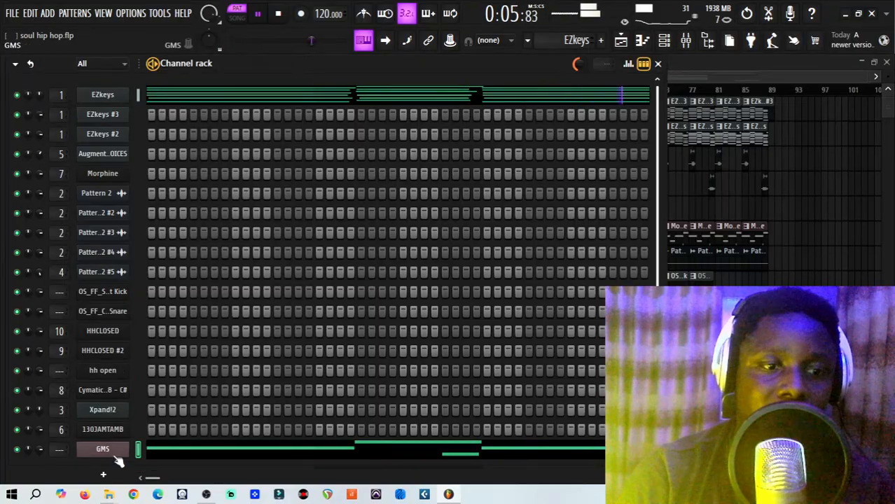
{"action": "right_click", "coordinate": [117, 453]}
{"action": "left_click", "coordinate": [156, 298]}
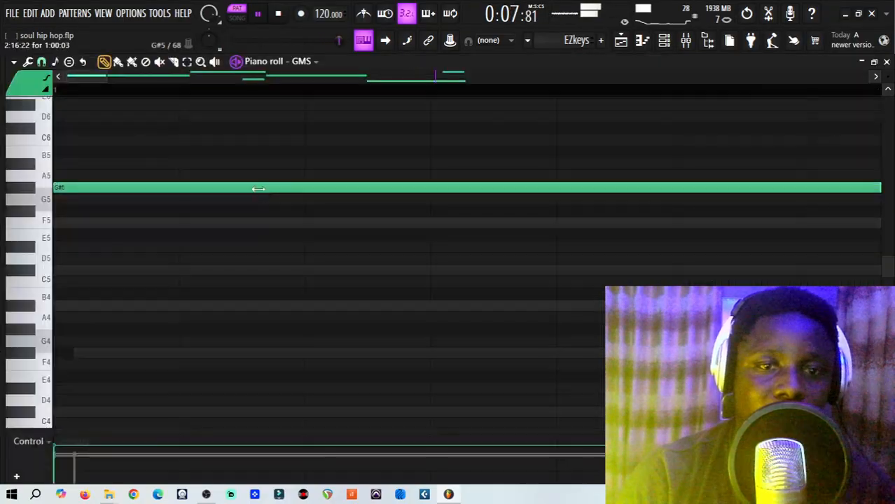
{"action": "key", "text": "space"}
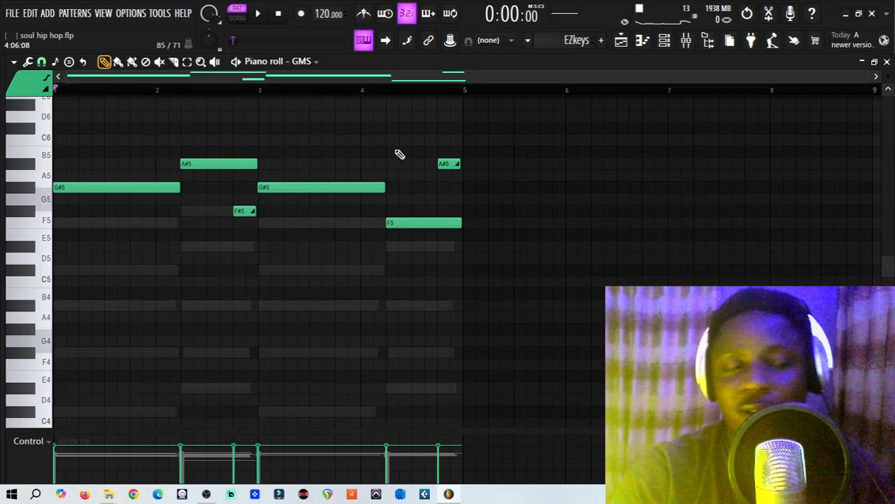
{"action": "key", "text": "ctrl+Down"}
{"action": "key", "text": "space"}
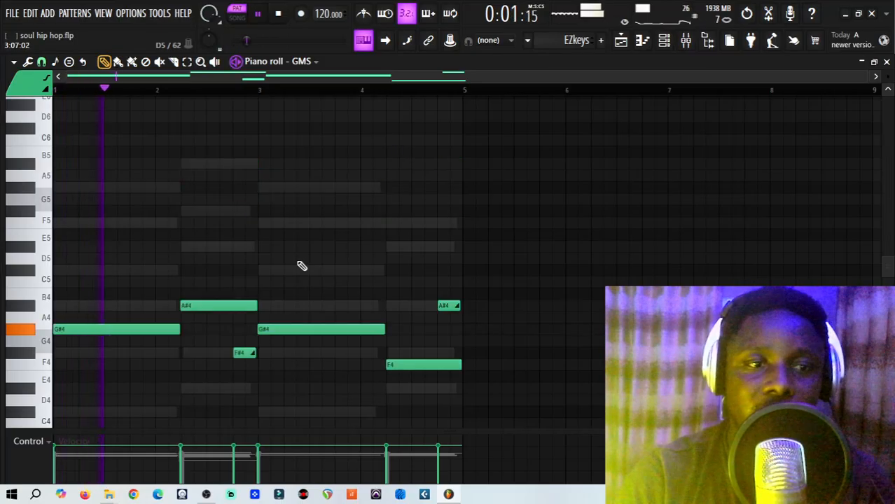
- Lower both long G#4 notes to C#4, playing the pattern to check the changes
{"action": "scroll", "coordinate": [299, 266], "scroll_direction": "down", "scroll_amount": 3}
{"action": "scroll", "coordinate": [299, 267], "scroll_direction": "down", "scroll_amount": 3}
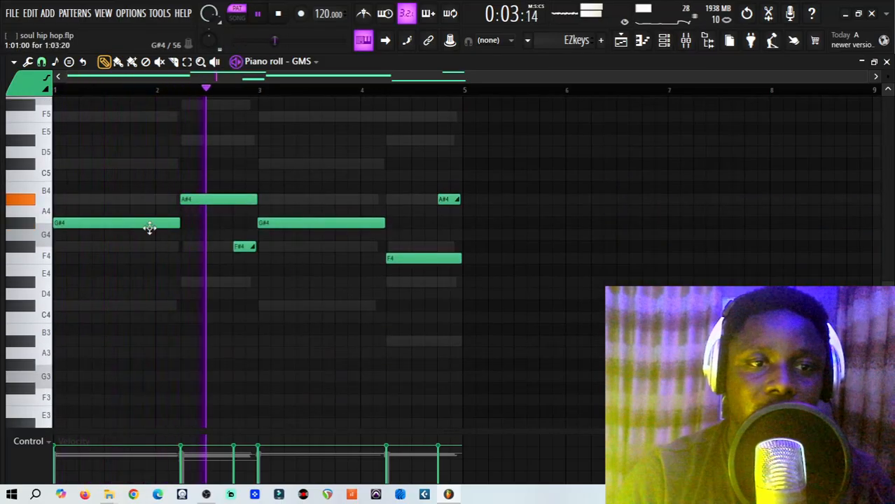
{"action": "key", "text": "space"}
{"action": "left_click_drag", "start_coordinate": [145, 223], "coordinate": [126, 311]}
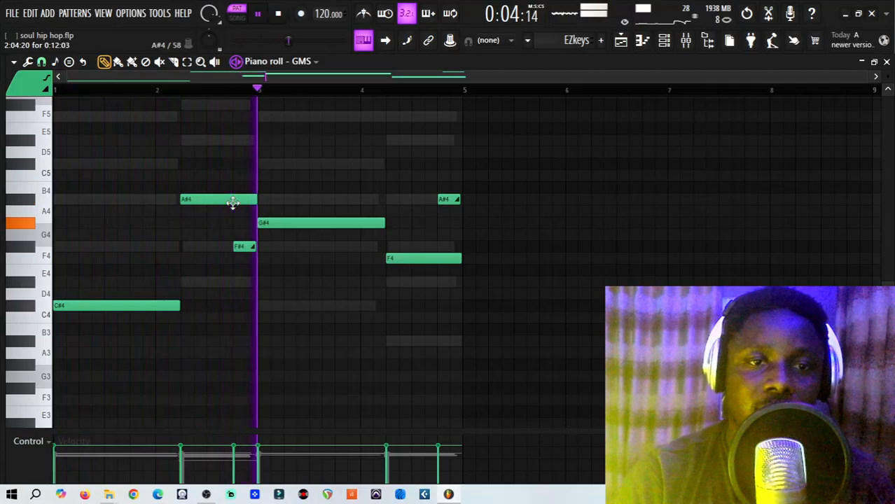
{"action": "key", "text": "space"}
{"action": "left_click_drag", "start_coordinate": [295, 223], "coordinate": [295, 309]}
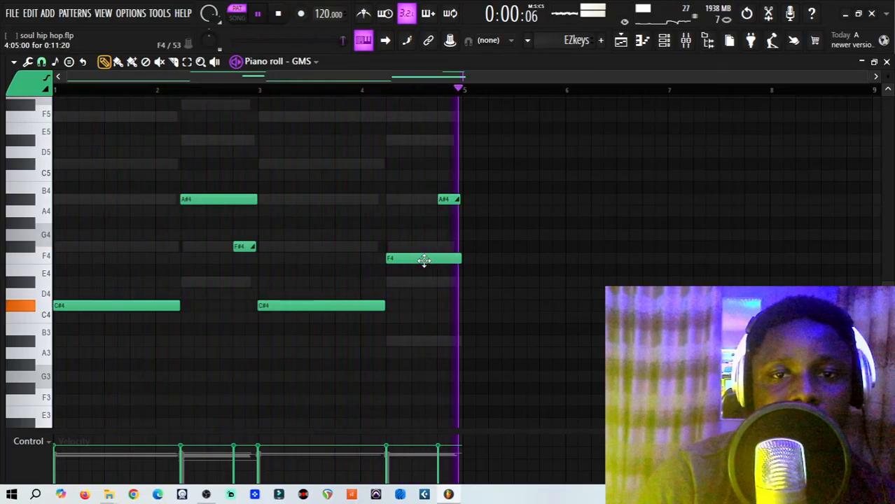
{"action": "left_click", "coordinate": [257, 21]}
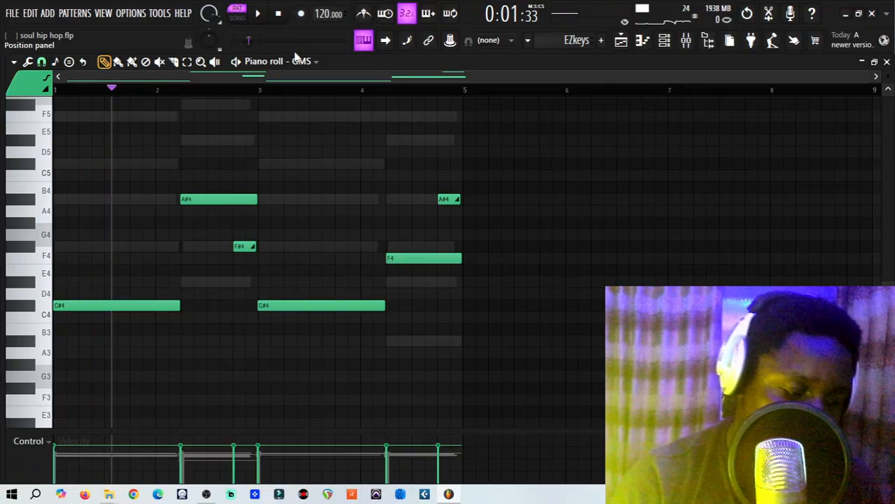
- Close the piano roll and replace the GMS channel's instrument with PoiZone, keeping its notes
{"action": "left_click", "coordinate": [887, 62]}
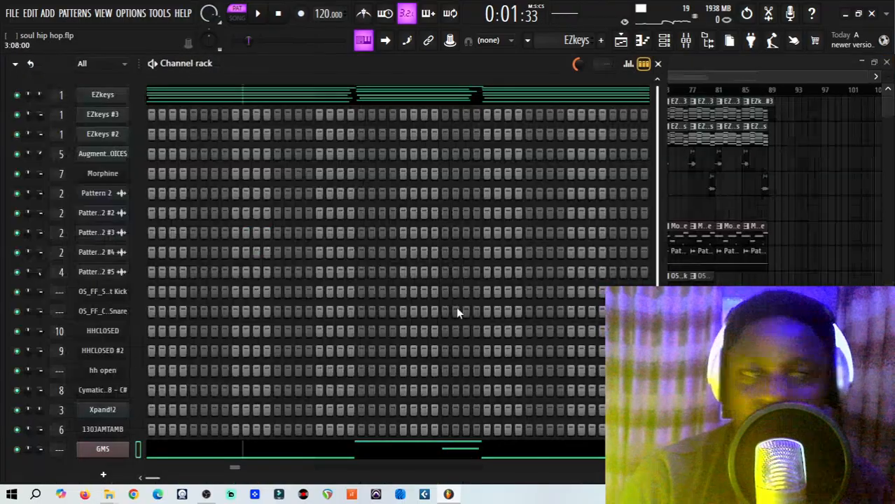
{"action": "right_click", "coordinate": [105, 454]}
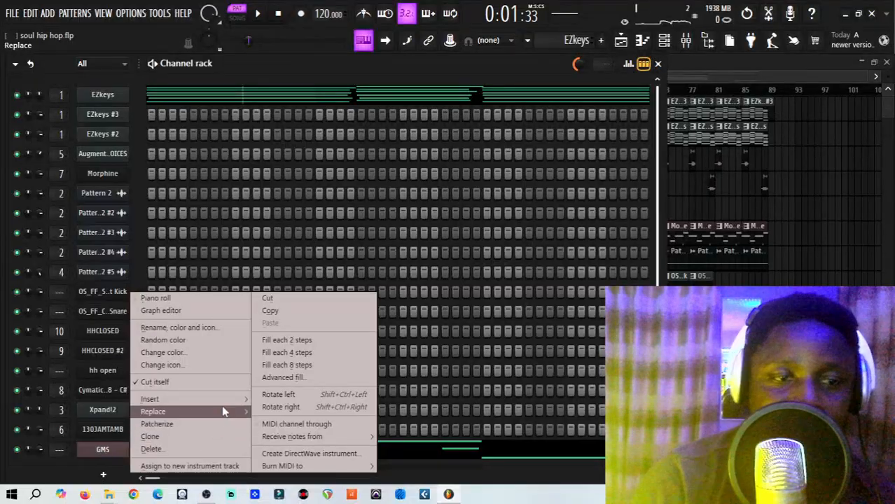
{"action": "mouse_move", "coordinate": [226, 411]}
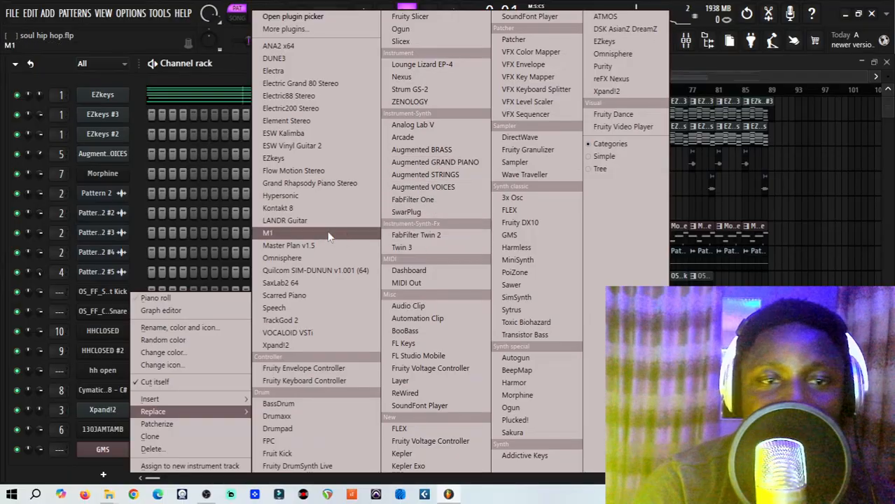
{"action": "left_click", "coordinate": [520, 274]}
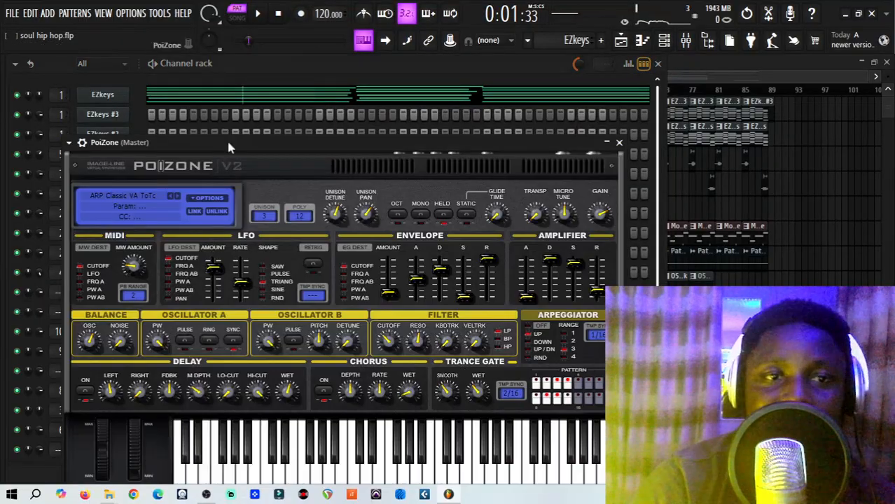
- Audition ARP Tremelo MC, ARP Wild Thing ToTc, ARP Xoland TC and ARP Ozrical TC from PoiZone's Default preset bank
{"action": "left_click_drag", "start_coordinate": [226, 141], "coordinate": [213, 89]}
{"action": "left_click", "coordinate": [123, 147]}
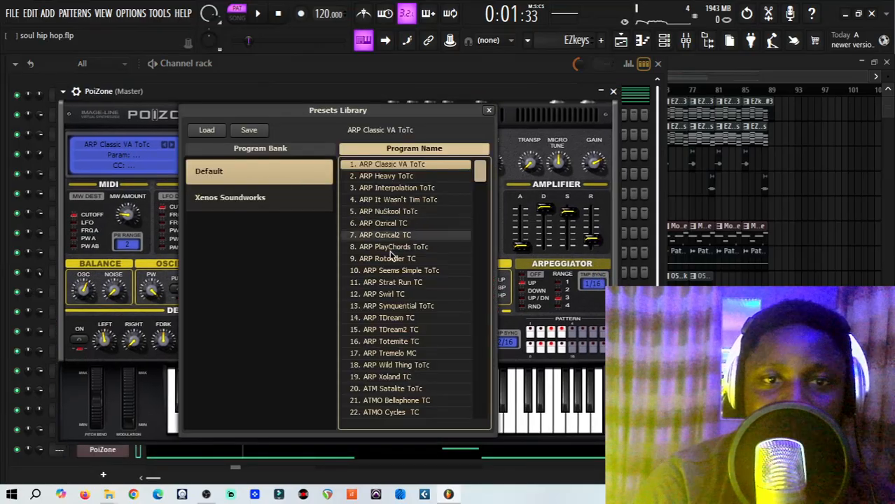
{"action": "left_click", "coordinate": [405, 353]}
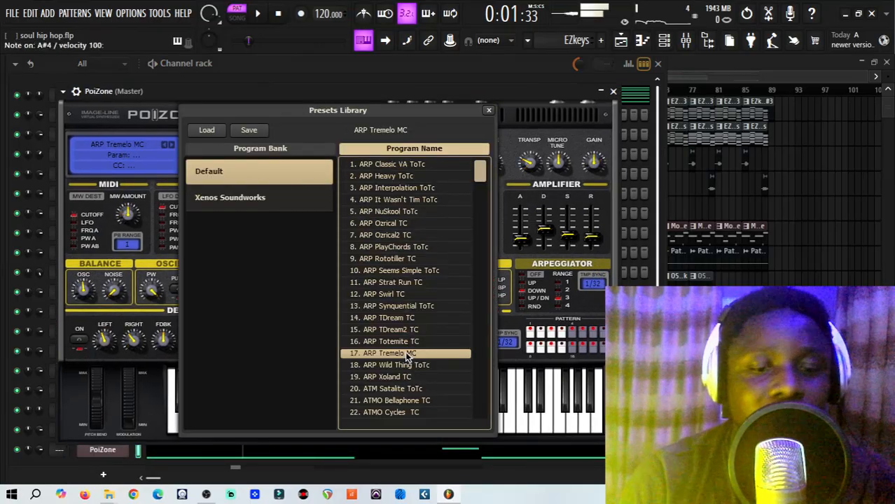
{"action": "left_click", "coordinate": [405, 368]}
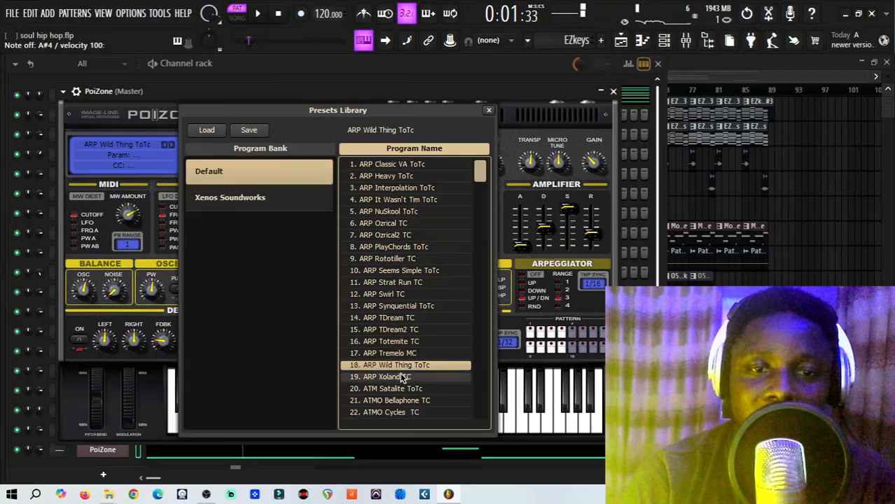
{"action": "left_click", "coordinate": [405, 377]}
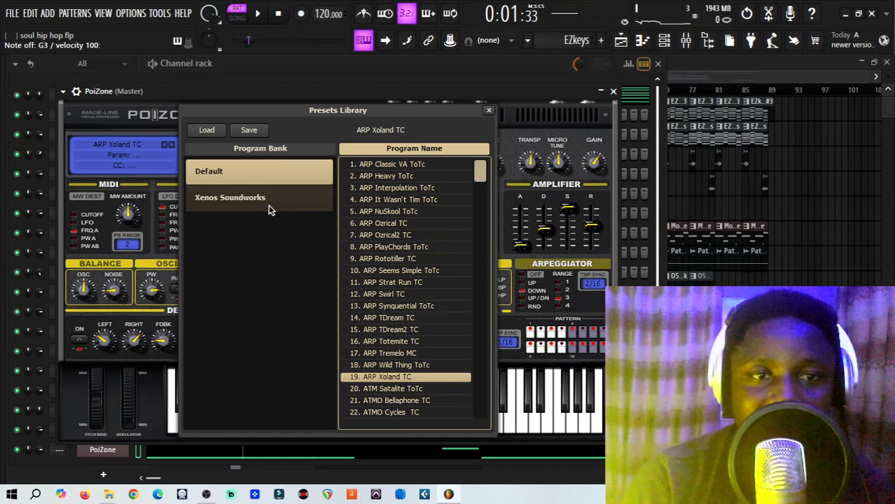
{"action": "left_click", "coordinate": [373, 224]}
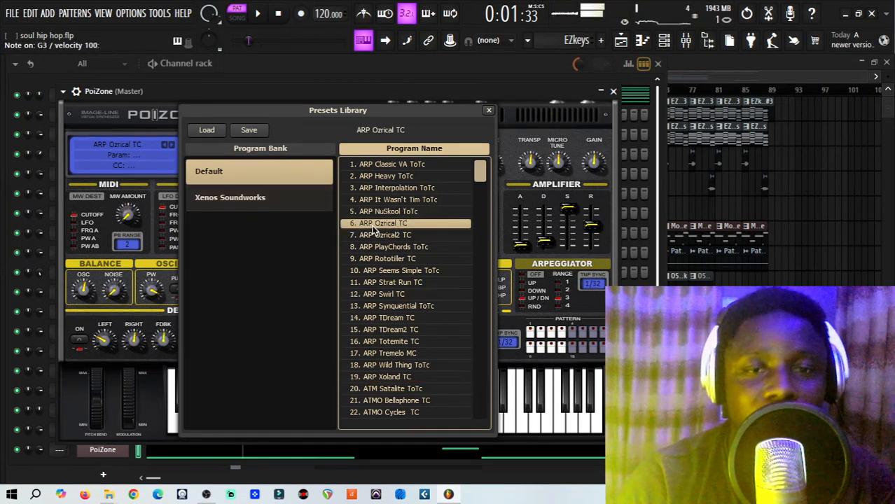
- Audition BAS Hawtin Bass from the Xenos Soundworks bank, load BAS Hip Hop Lows instead, and close the presets library
{"action": "left_click", "coordinate": [294, 198]}
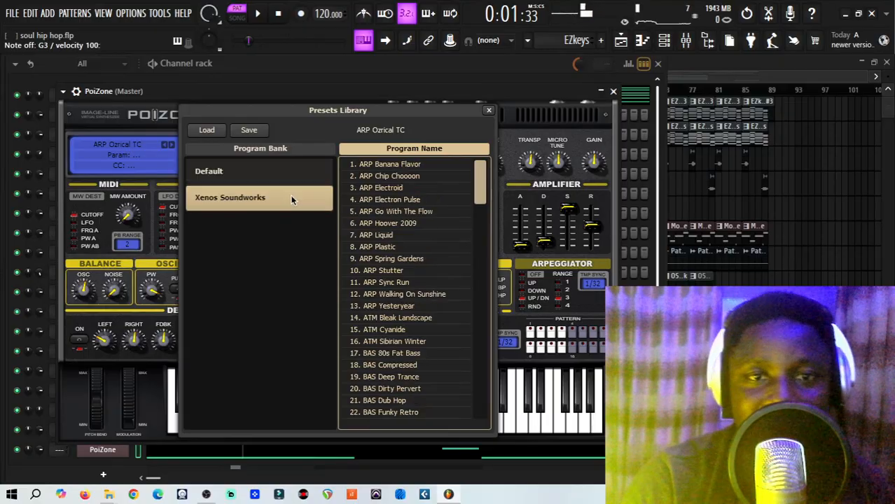
{"action": "scroll", "coordinate": [372, 372], "scroll_direction": "down", "scroll_amount": 2}
{"action": "left_click", "coordinate": [383, 379]}
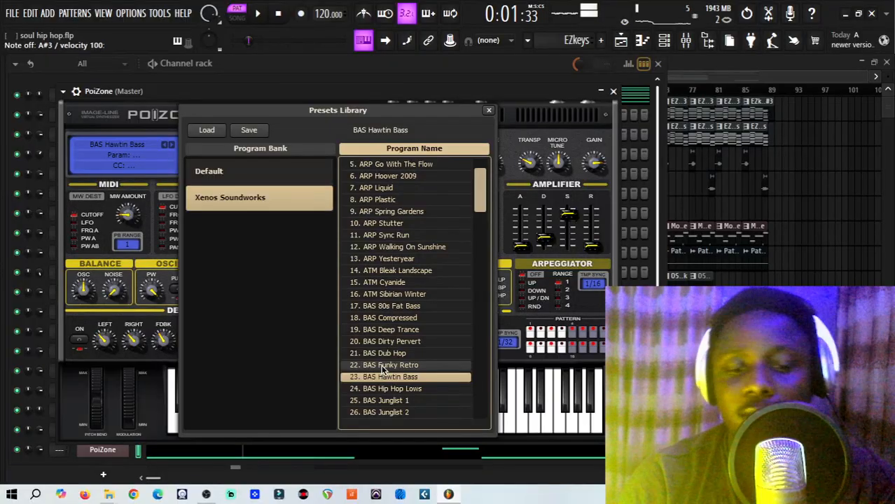
{"action": "left_click", "coordinate": [403, 390]}
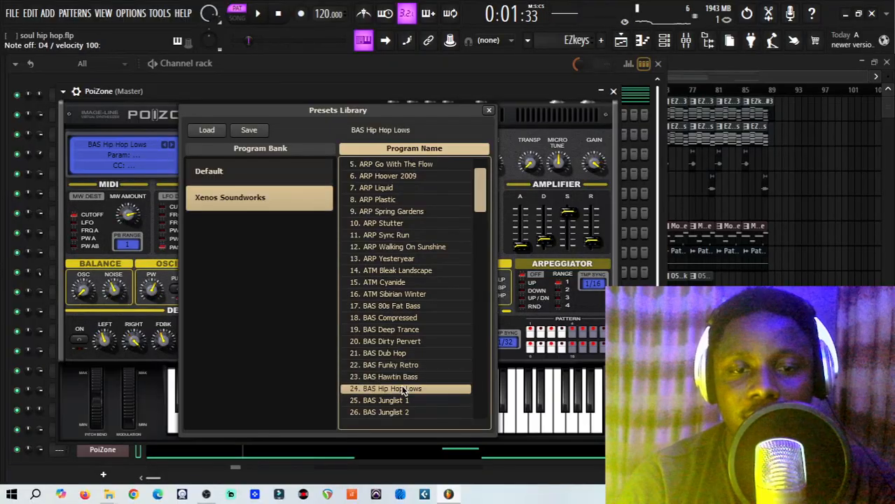
{"action": "scroll", "coordinate": [487, 116], "scroll_direction": "down", "scroll_amount": 2}
{"action": "left_click", "coordinate": [488, 112]}
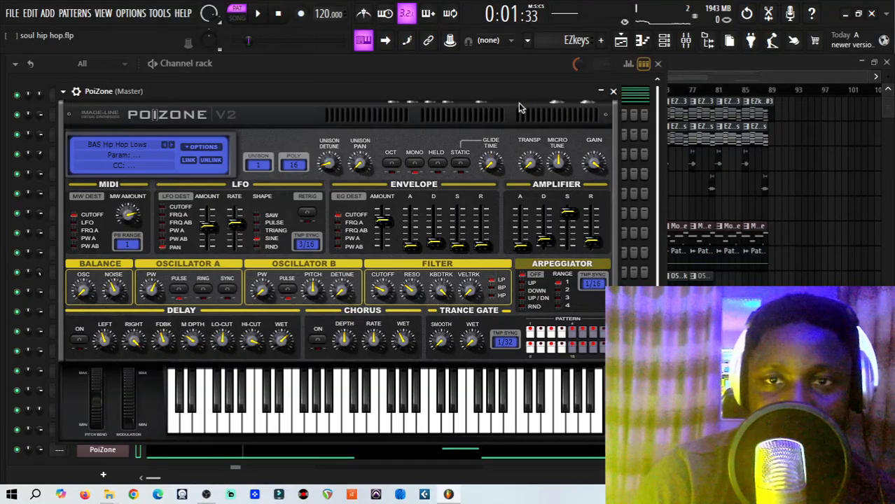
- Close PoiZone and replace the PoiZone channel's instrument with FLEX, keeping its notes
{"action": "left_click", "coordinate": [613, 91]}
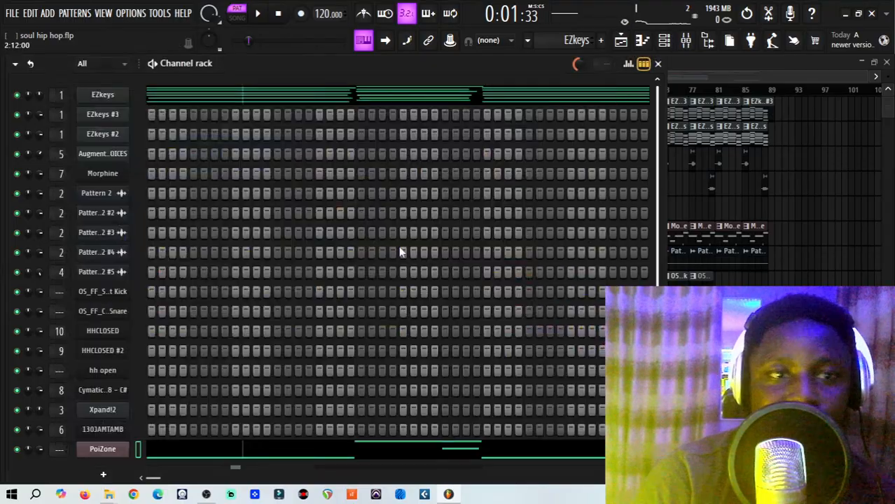
{"action": "right_click", "coordinate": [99, 454]}
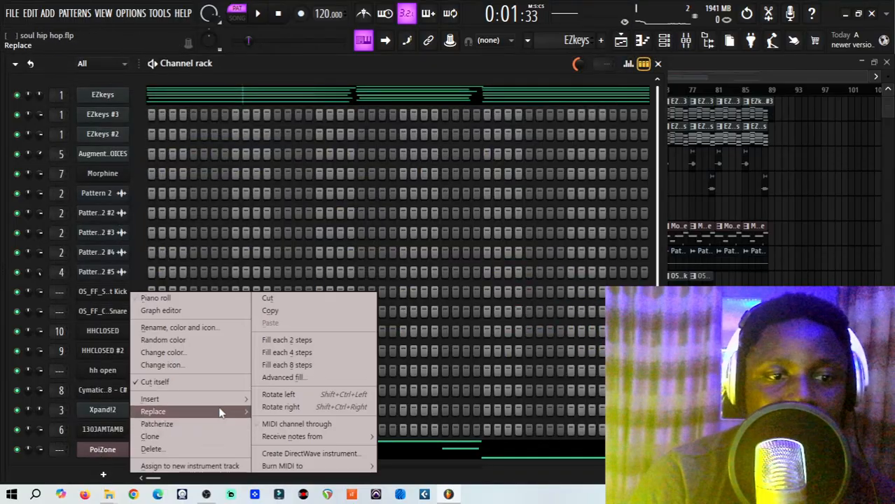
{"action": "mouse_move", "coordinate": [152, 411]}
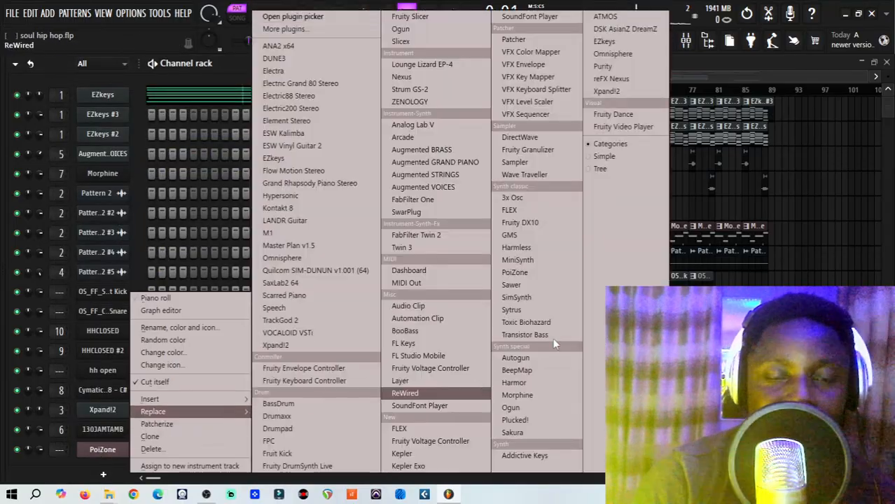
{"action": "left_click", "coordinate": [508, 209]}
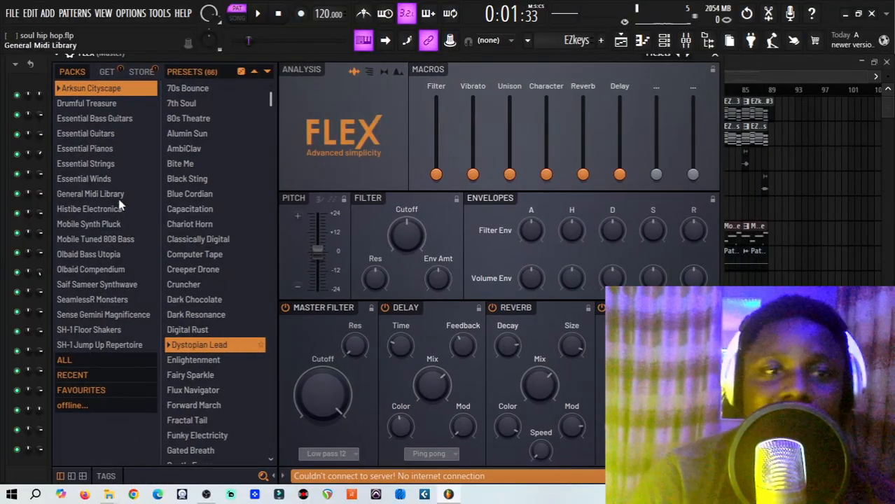
- Browse the presets in FLEX's Essential Bass Guitars, Essential Guitars, Drumful Treasure and SeamlessR Monsters packs
{"action": "left_click", "coordinate": [105, 121]}
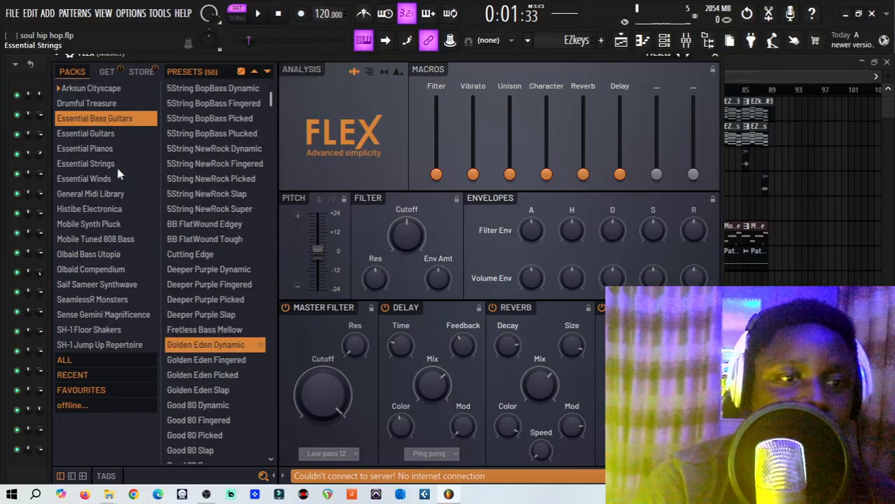
{"action": "left_click", "coordinate": [89, 135]}
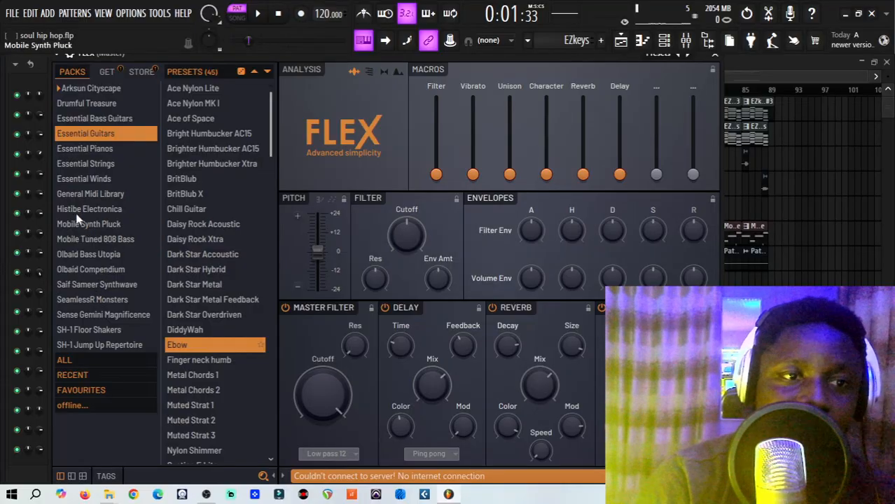
{"action": "left_click", "coordinate": [67, 105]}
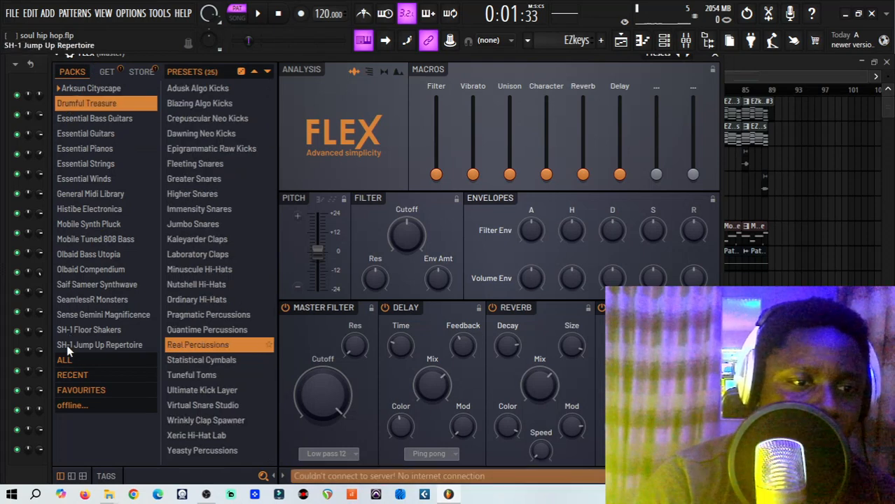
{"action": "left_click", "coordinate": [78, 302]}
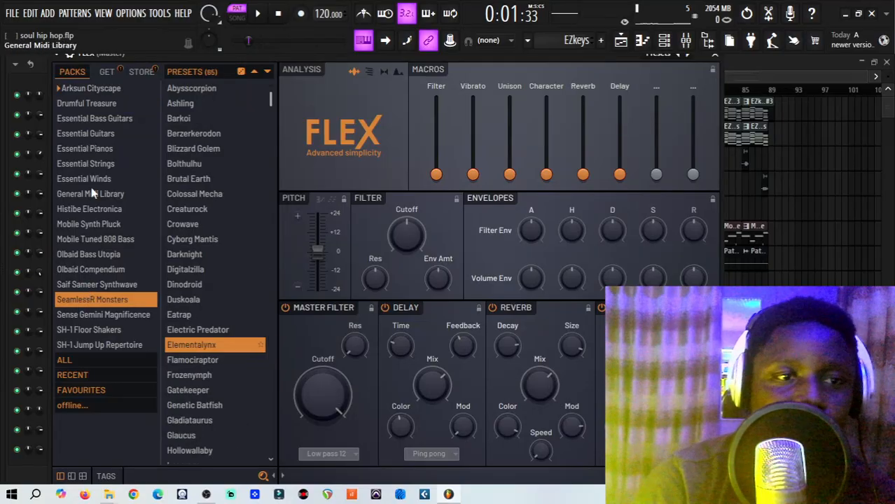
- Audition Electric Piano, Electric Piano Bright and Close Grand lite from Essential Pianos, and Chill Guitar from Essential Guitars
{"action": "left_click", "coordinate": [81, 150]}
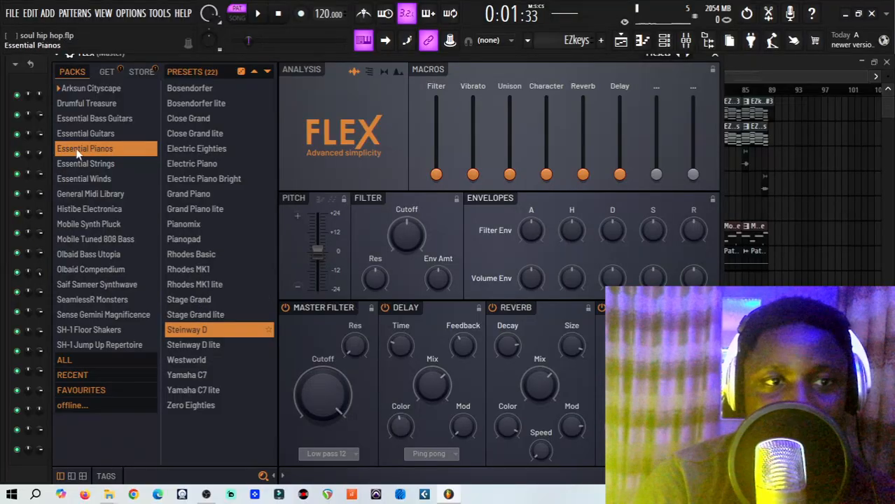
{"action": "left_click", "coordinate": [207, 164]}
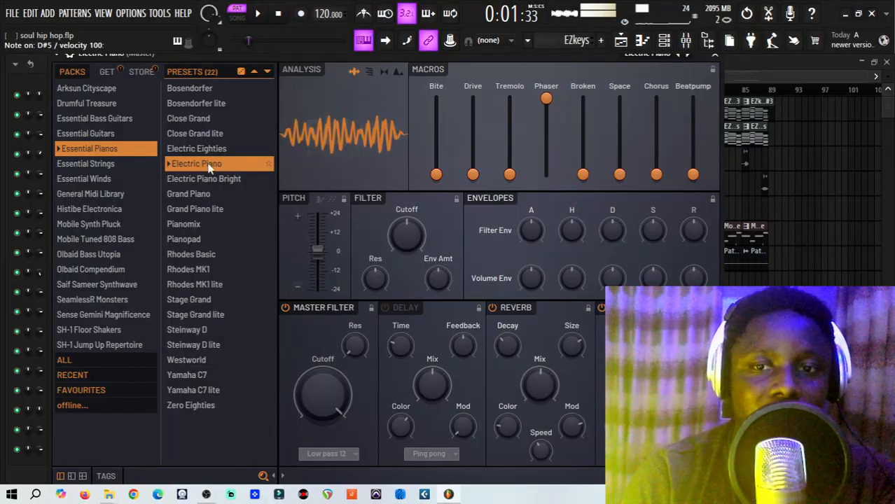
{"action": "left_click", "coordinate": [203, 178]}
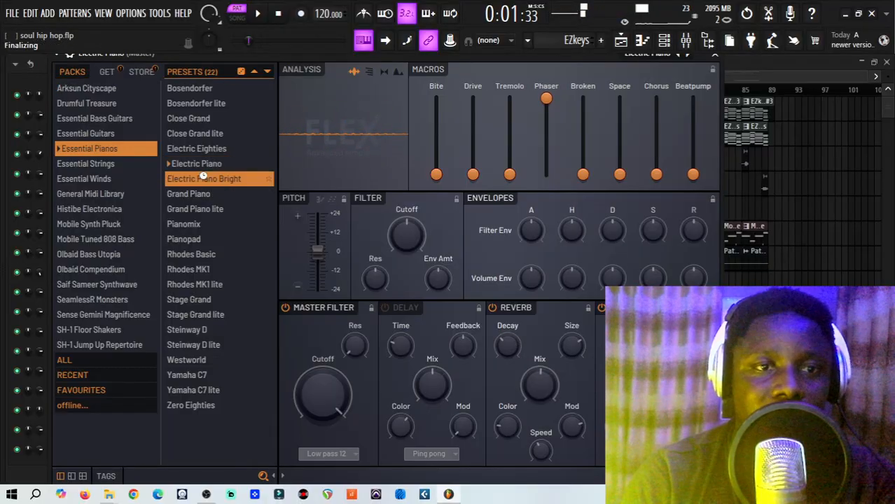
{"action": "left_click", "coordinate": [196, 132]}
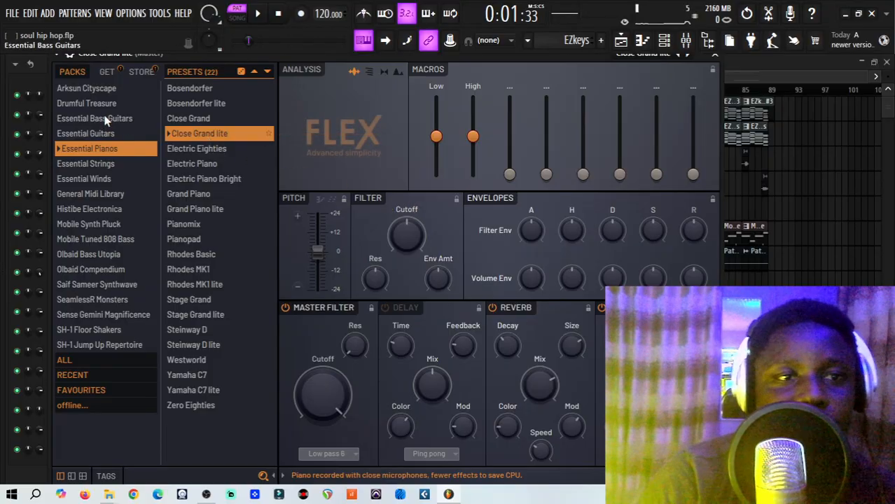
{"action": "left_click", "coordinate": [97, 135]}
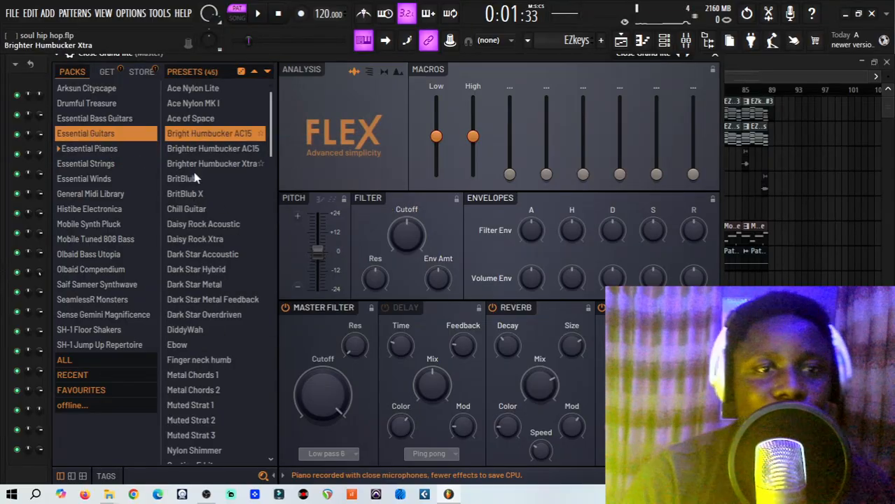
{"action": "left_click", "coordinate": [184, 214]}
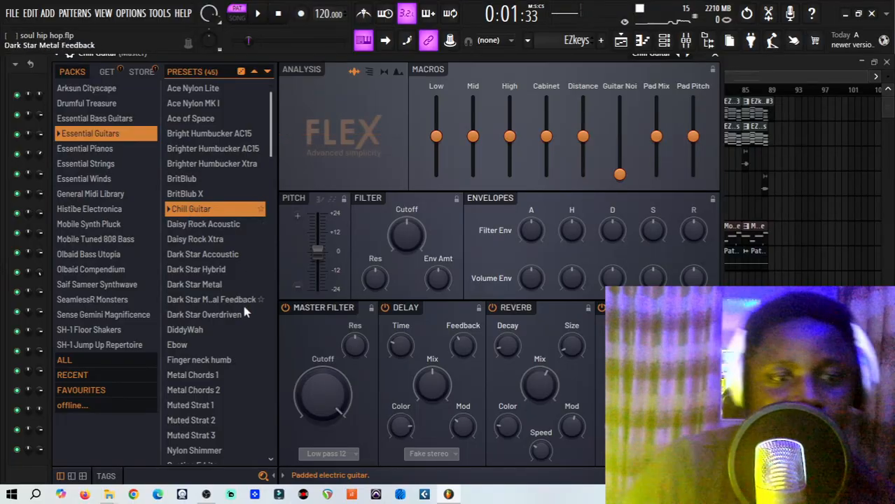
{"action": "scroll", "coordinate": [201, 381], "scroll_direction": "down", "scroll_amount": 2}
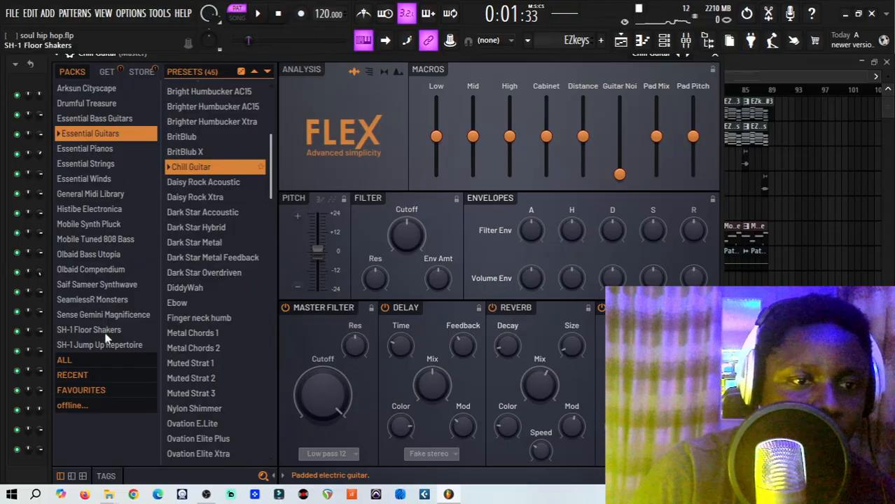
- Browse the bass, synth pluck and electronica packs, load Acoustic Bass 3 from the General Midi Library, and close FLEX
{"action": "left_click", "coordinate": [83, 254]}
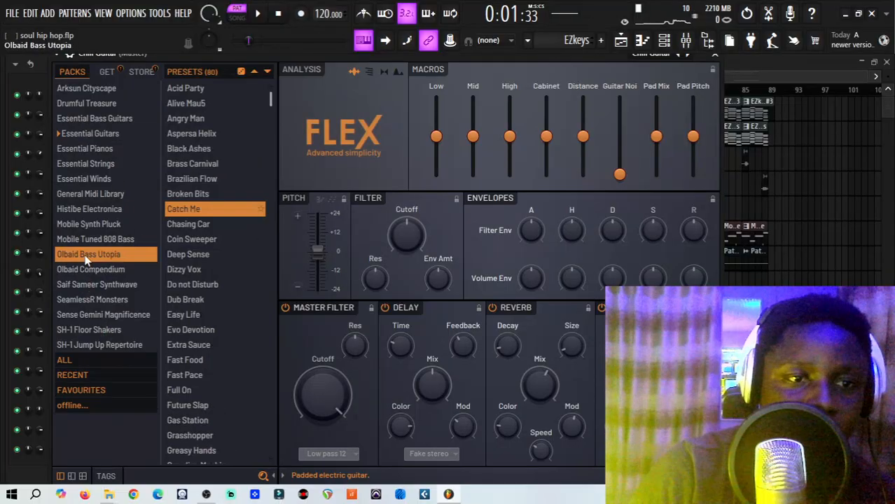
{"action": "left_click", "coordinate": [91, 240]}
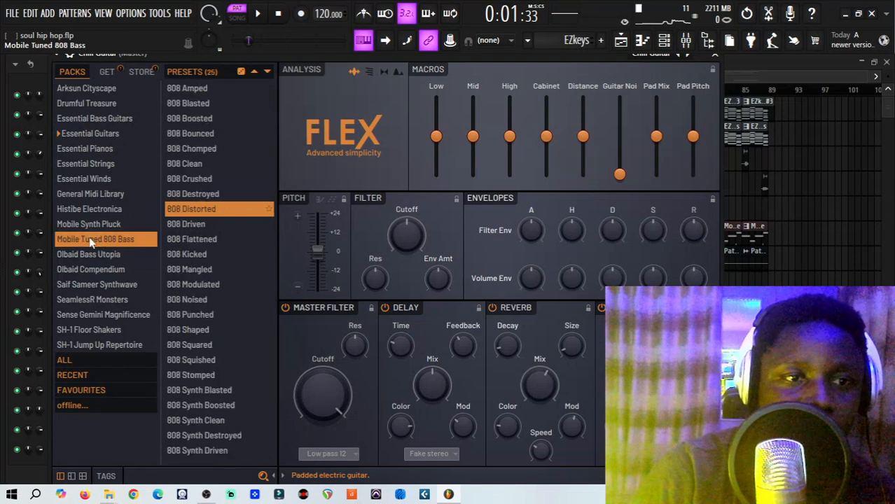
{"action": "left_click", "coordinate": [88, 224]}
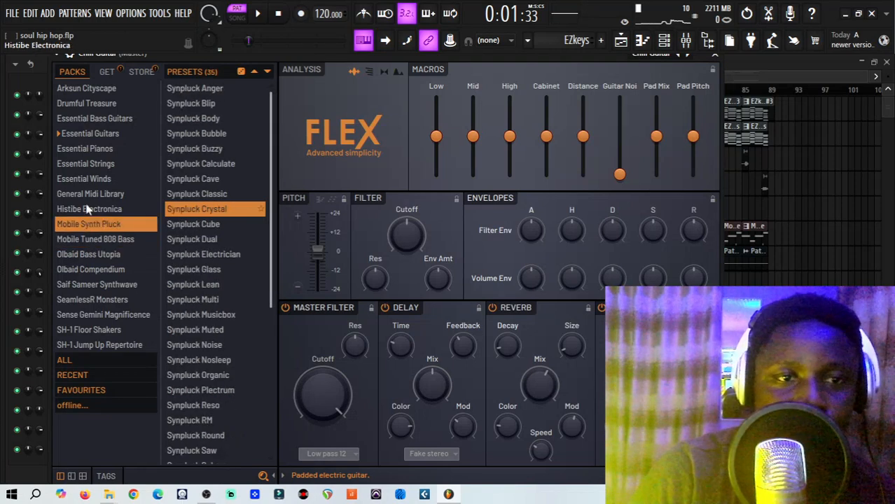
{"action": "left_click", "coordinate": [87, 208]}
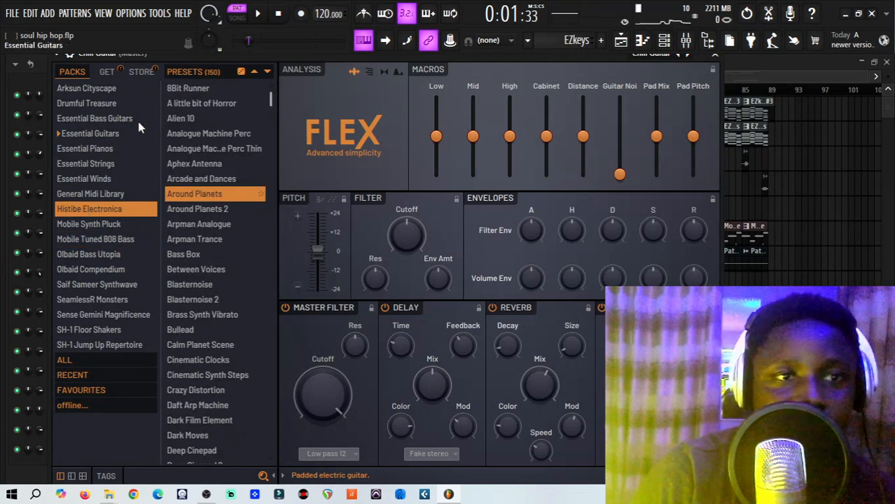
{"action": "left_click", "coordinate": [107, 196]}
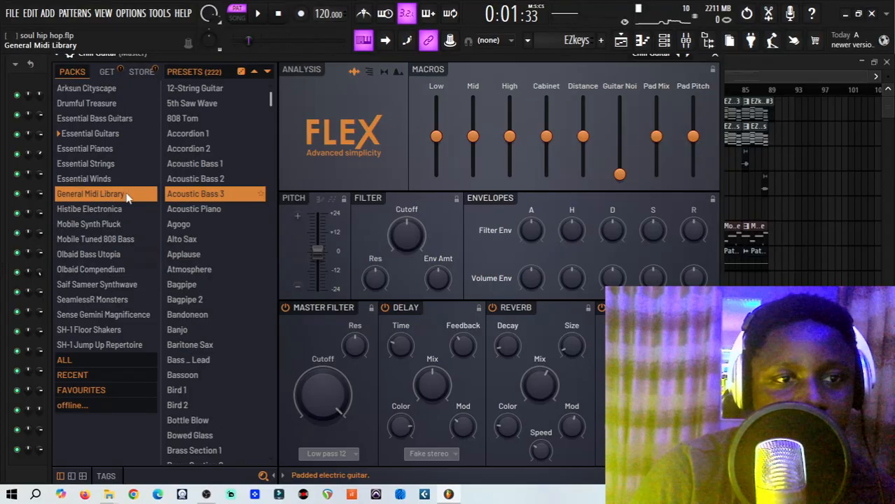
{"action": "left_click", "coordinate": [199, 198]}
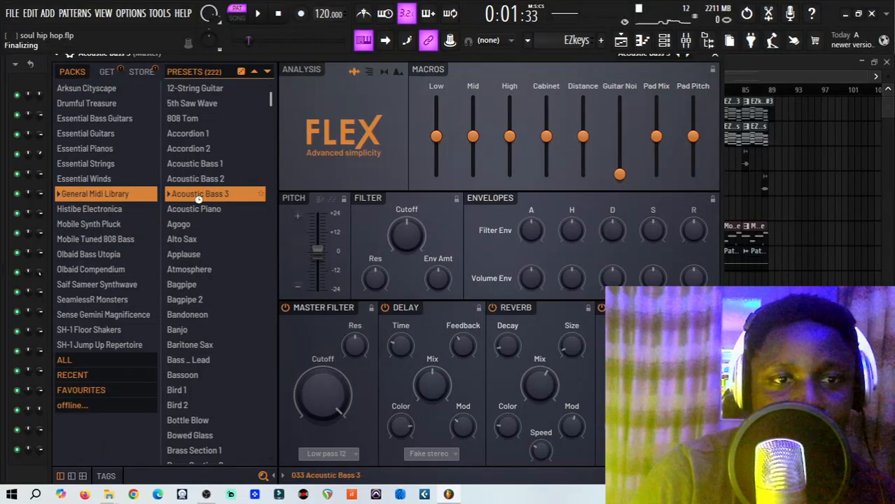
{"action": "left_click", "coordinate": [715, 54]}
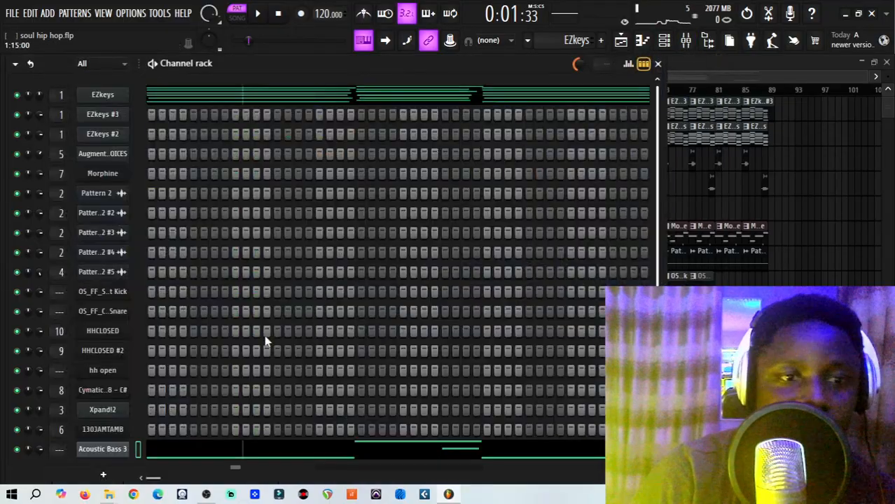
- Replace the Acoustic Bass 3 channel's instrument with Autogun and move its window clear of the upper toolbar
{"action": "right_click", "coordinate": [102, 449]}
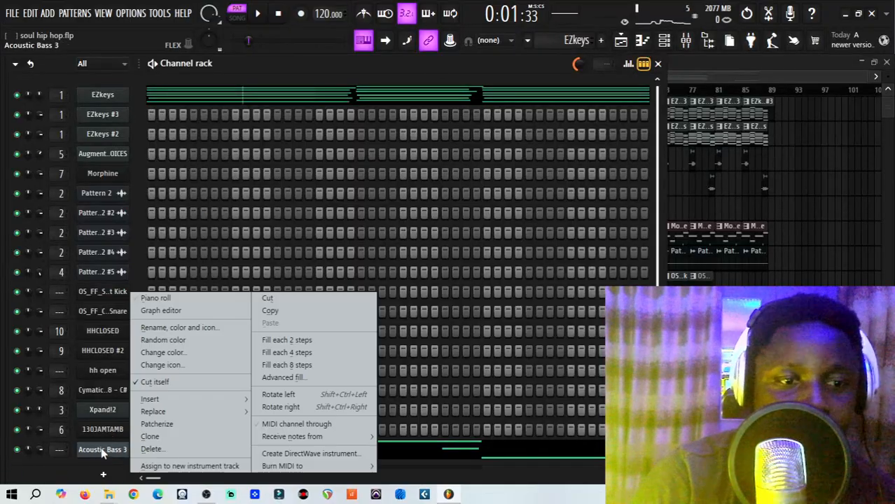
{"action": "mouse_move", "coordinate": [224, 414]}
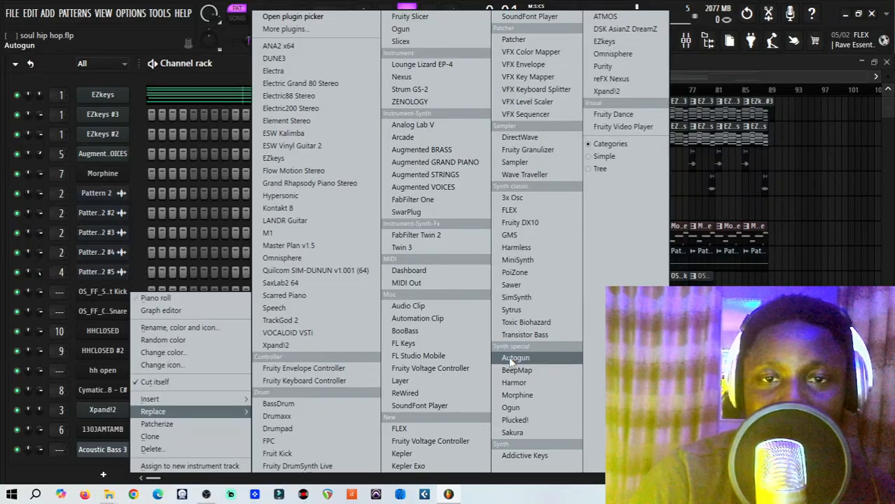
{"action": "left_click", "coordinate": [515, 358]}
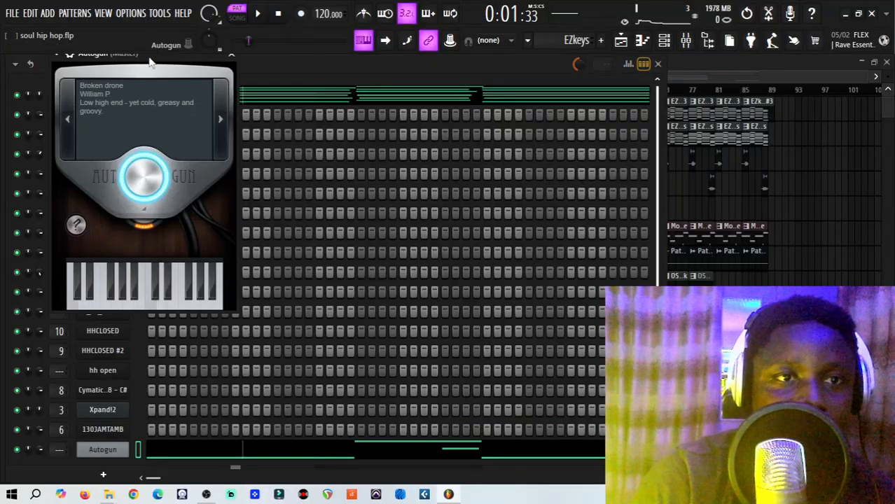
{"action": "left_click_drag", "start_coordinate": [150, 58], "coordinate": [174, 136]}
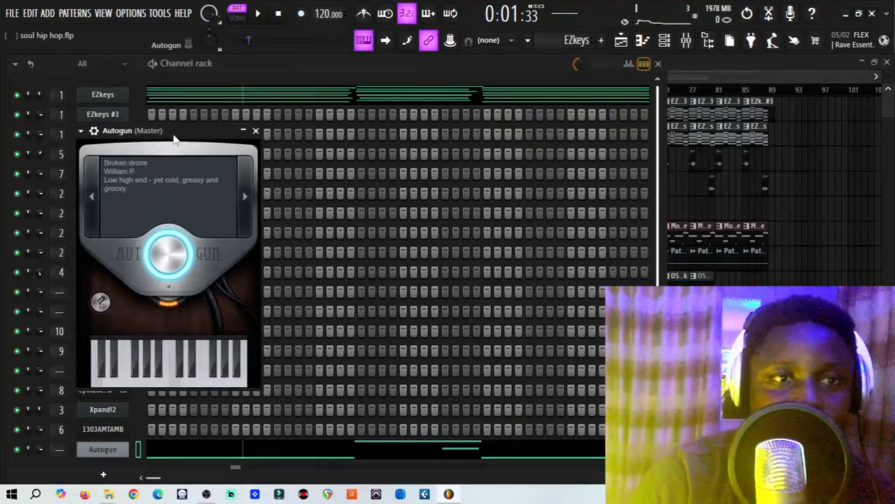
- Step through Autogun presets including Squished air to Nice wave, and check the plugin's preset options
{"action": "left_click", "coordinate": [238, 203]}
{"action": "left_click", "coordinate": [239, 204]}
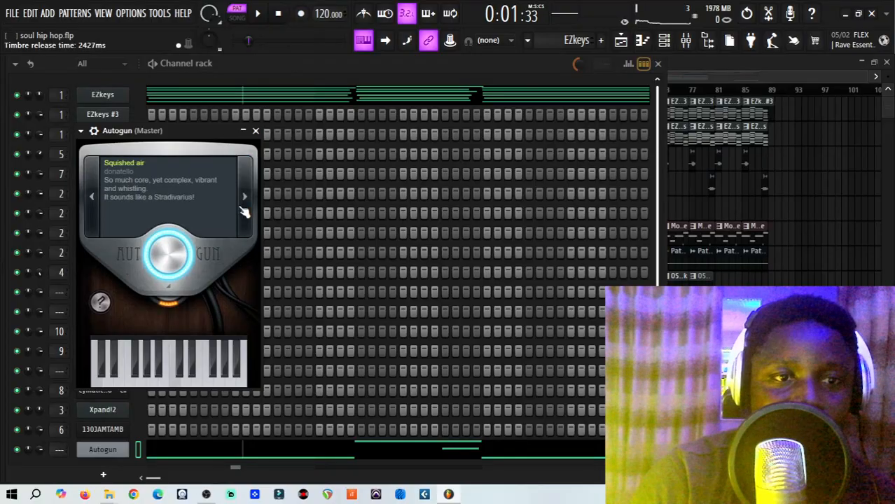
{"action": "left_click", "coordinate": [92, 209]}
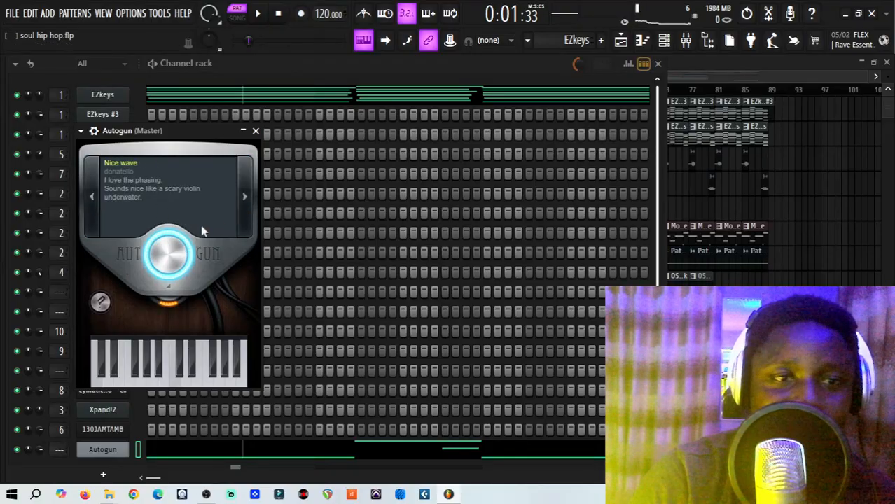
{"action": "left_click", "coordinate": [81, 131]}
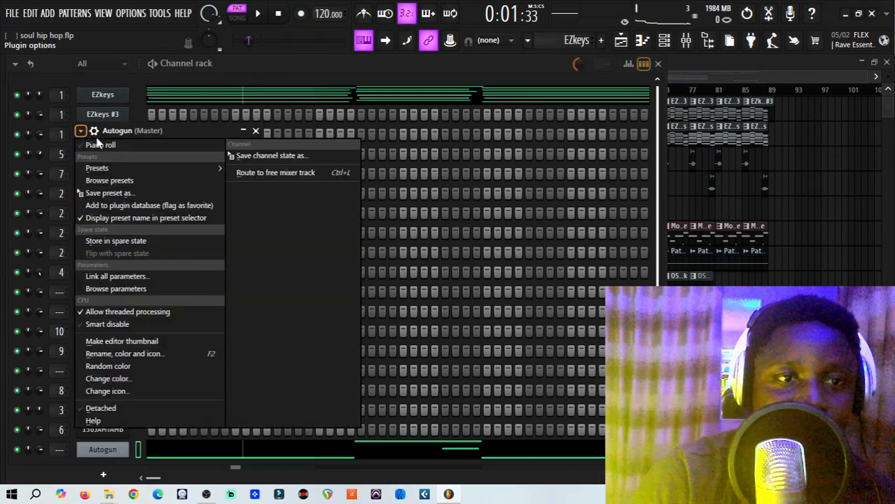
{"action": "mouse_move", "coordinate": [106, 168]}
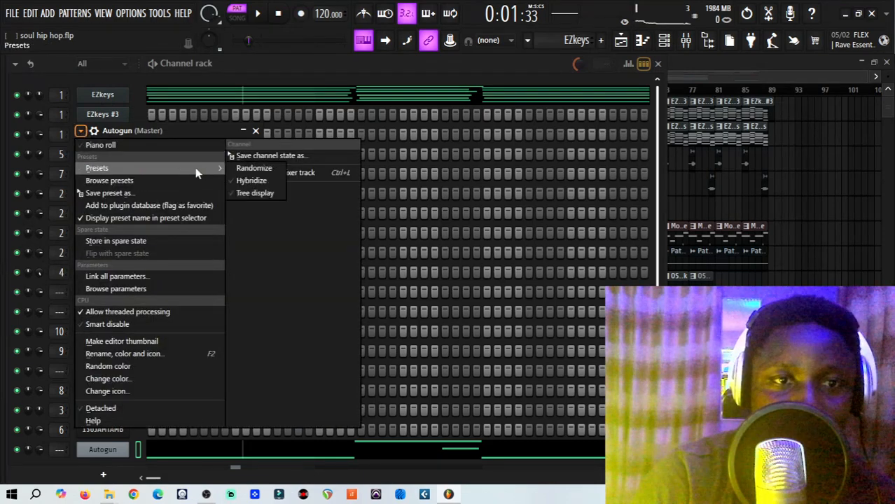
{"action": "left_click", "coordinate": [200, 123]}
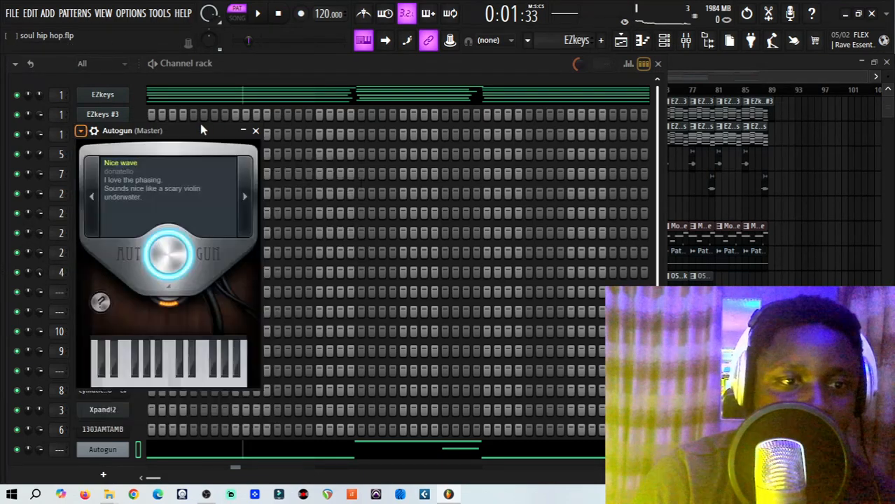
- Play test notes on Autogun while stepping through its presets from Nice wave to Chopped cowbell 5 and Thin drone 7
{"action": "left_click", "coordinate": [197, 374]}
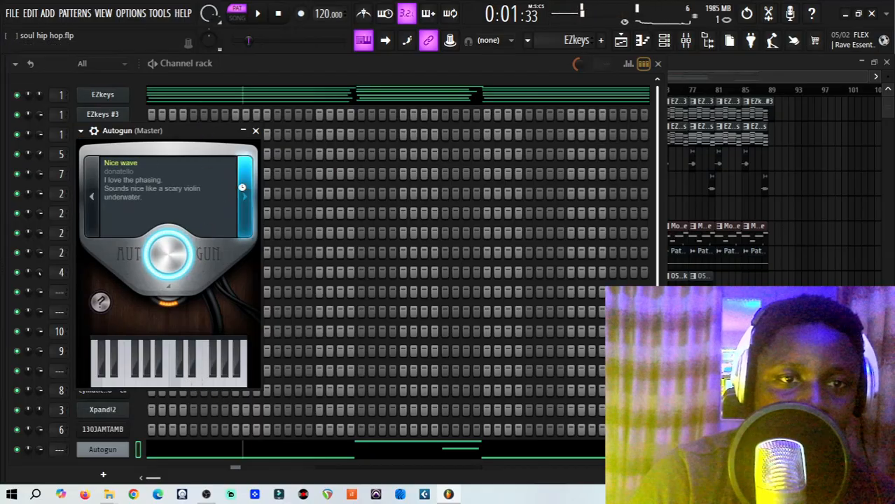
{"action": "left_click", "coordinate": [244, 196]}
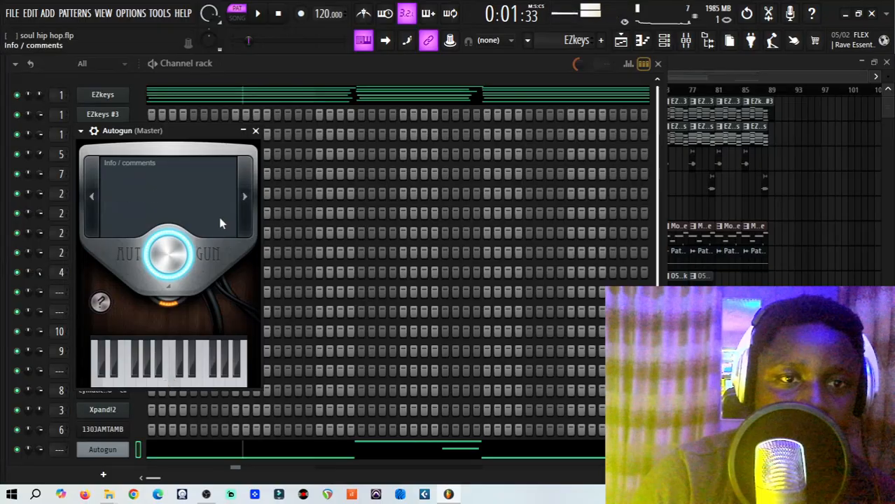
{"action": "left_click", "coordinate": [245, 197]}
{"action": "left_click", "coordinate": [174, 378]}
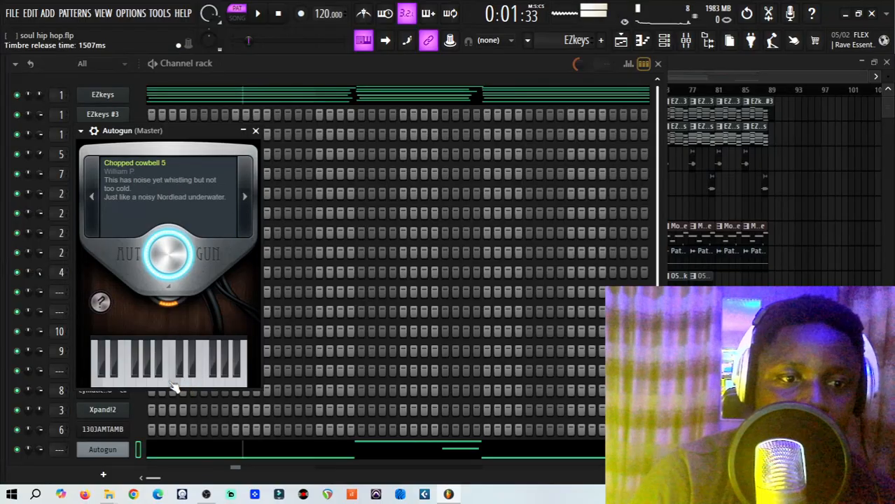
{"action": "left_click", "coordinate": [164, 378]}
{"action": "left_click", "coordinate": [249, 194]}
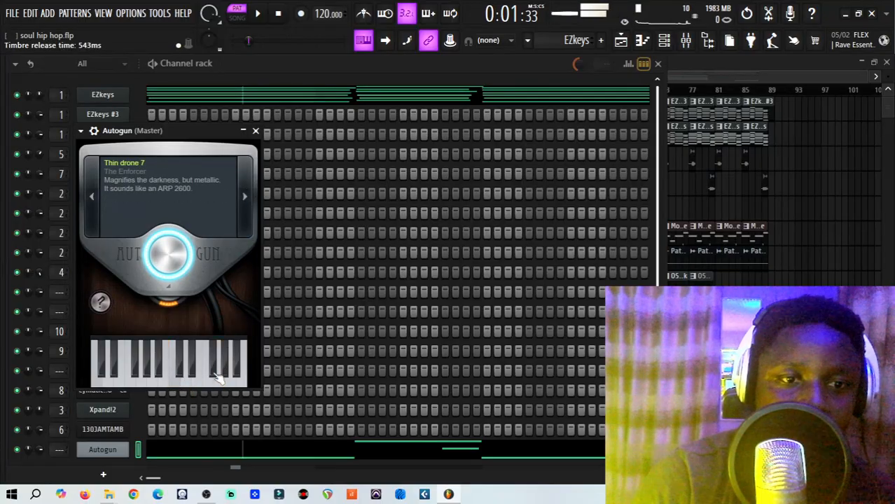
- Play test notes on Autogun's Thin drone 7 preset while raising and lowering the Magic dust amount
{"action": "left_click", "coordinate": [200, 378]}
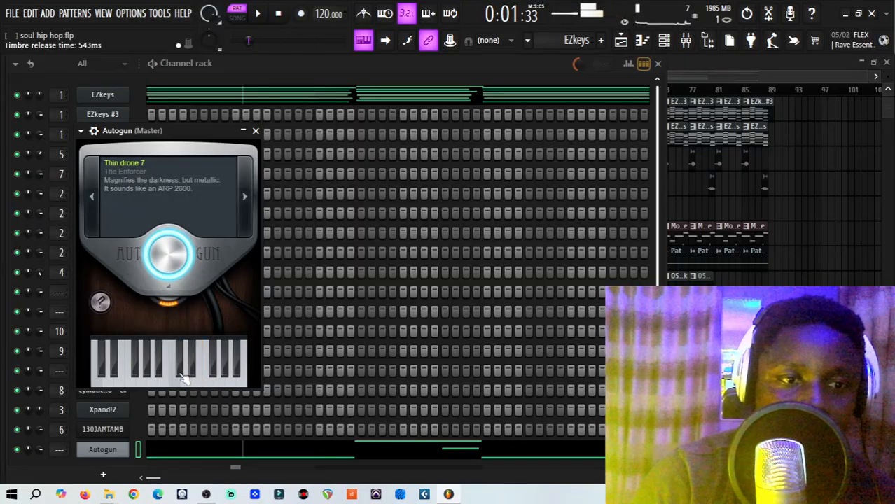
{"action": "left_click", "coordinate": [174, 371]}
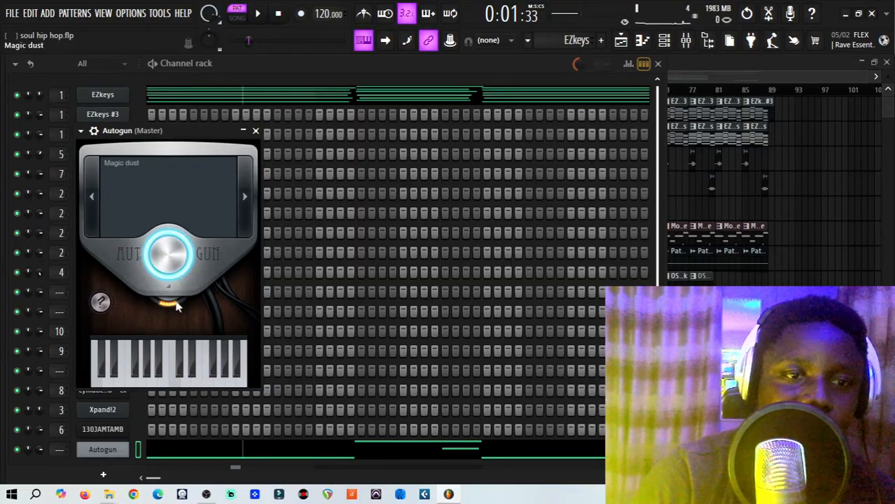
{"action": "left_click_drag", "start_coordinate": [175, 303], "coordinate": [174, 305]}
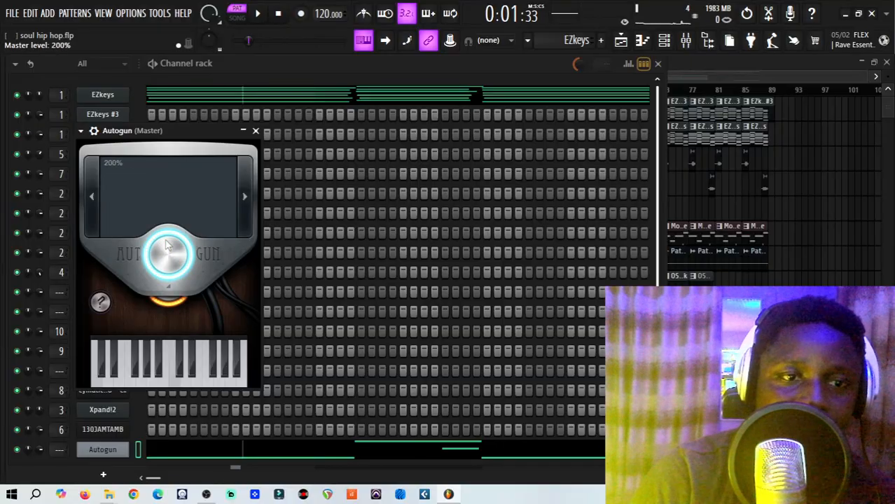
{"action": "left_click", "coordinate": [174, 382]}
{"action": "left_click_drag", "start_coordinate": [175, 317], "coordinate": [175, 322]}
{"action": "left_click", "coordinate": [170, 372]}
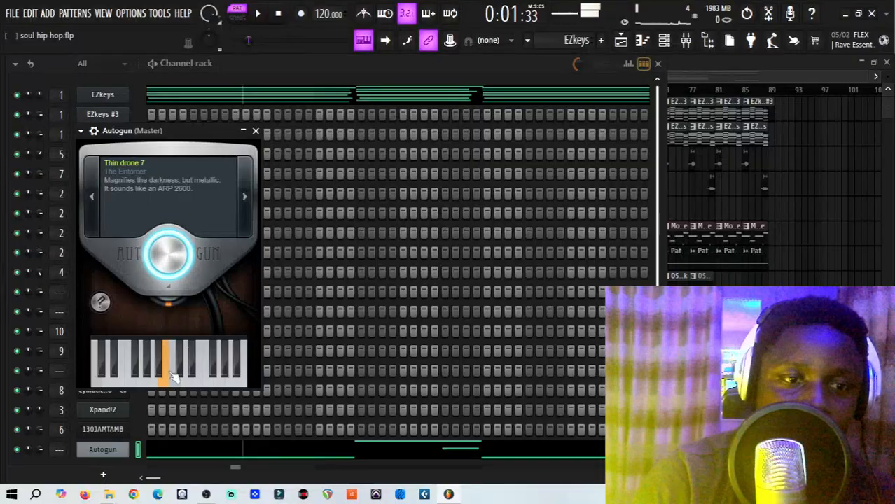
- Lower Autogun's master level to 85%, play test notes at that level, and raise it again
{"action": "left_click_drag", "start_coordinate": [168, 254], "coordinate": [168, 280]}
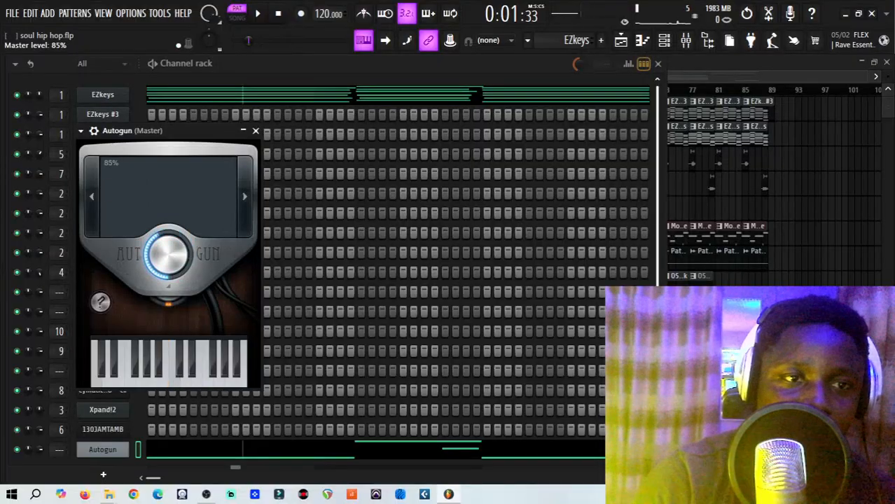
{"action": "left_click", "coordinate": [184, 363]}
{"action": "left_click", "coordinate": [179, 365]}
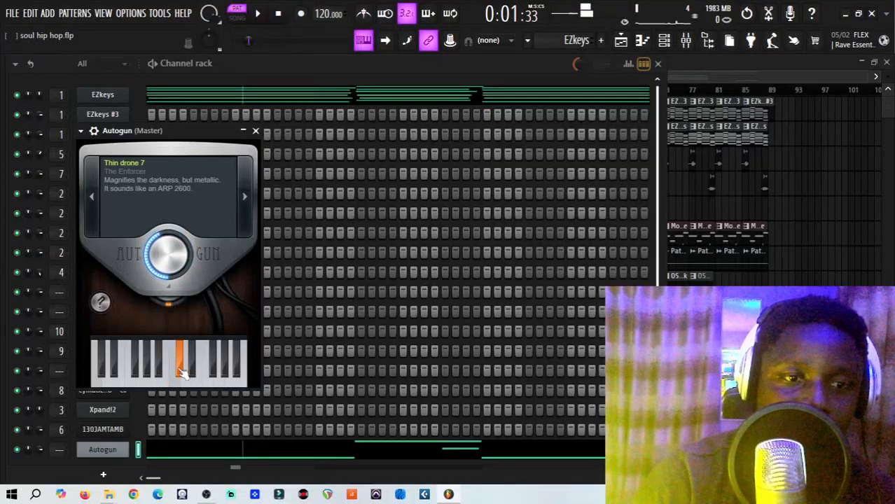
{"action": "left_click_drag", "start_coordinate": [168, 253], "coordinate": [168, 233]}
- Step Autogun forward through the Heavy ping preset to the following one and display the plugin's Info / settings
{"action": "left_click", "coordinate": [245, 191]}
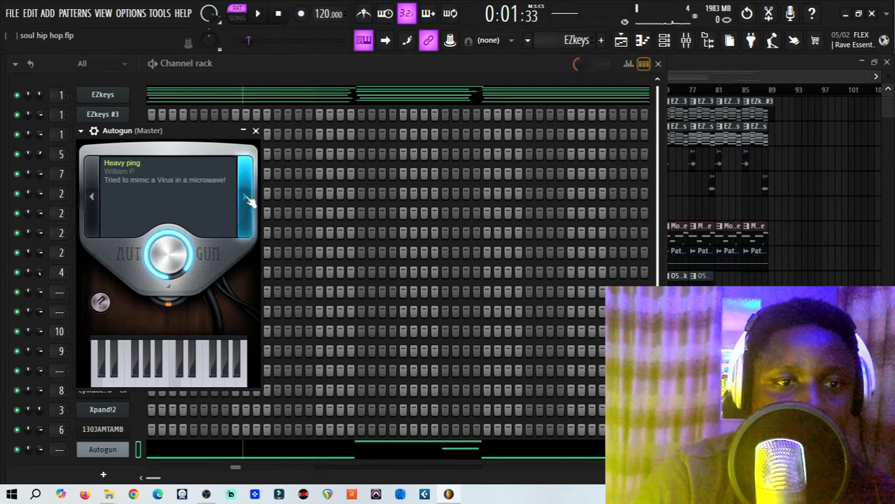
{"action": "left_click", "coordinate": [245, 196]}
{"action": "left_click", "coordinate": [101, 302]}
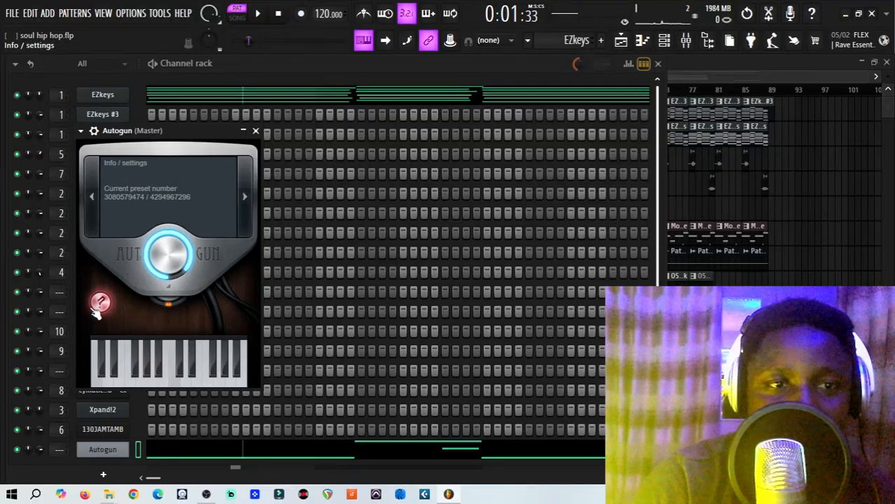
- Close Autogun, replace the channel's instrument with Toxic Biohazard, and move its window up so the whole synth is in view
{"action": "left_click", "coordinate": [257, 132]}
{"action": "right_click", "coordinate": [118, 450]}
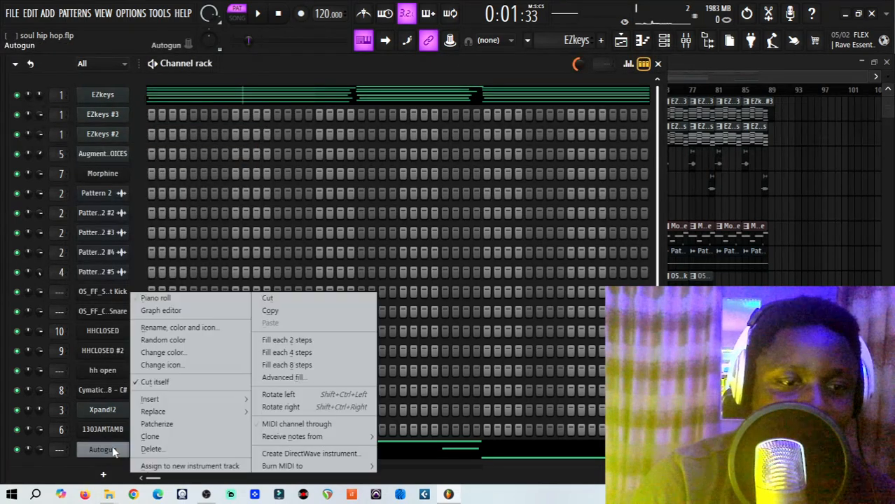
{"action": "mouse_move", "coordinate": [201, 416]}
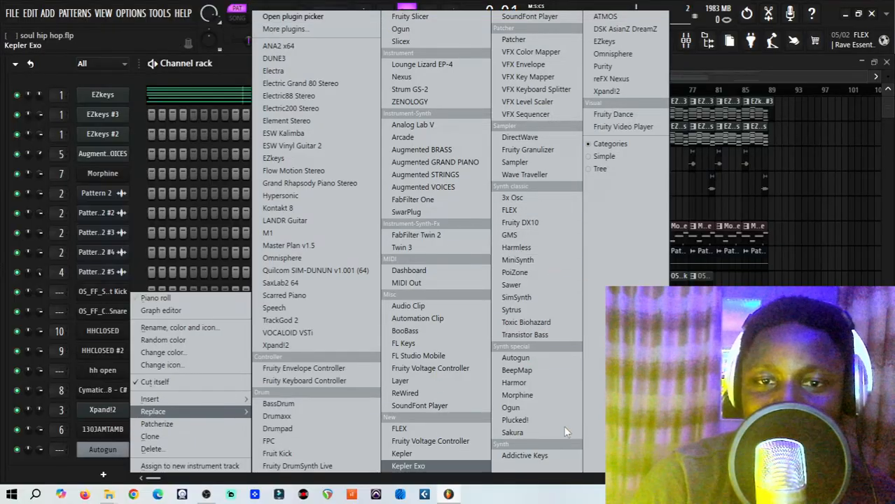
{"action": "left_click", "coordinate": [525, 323]}
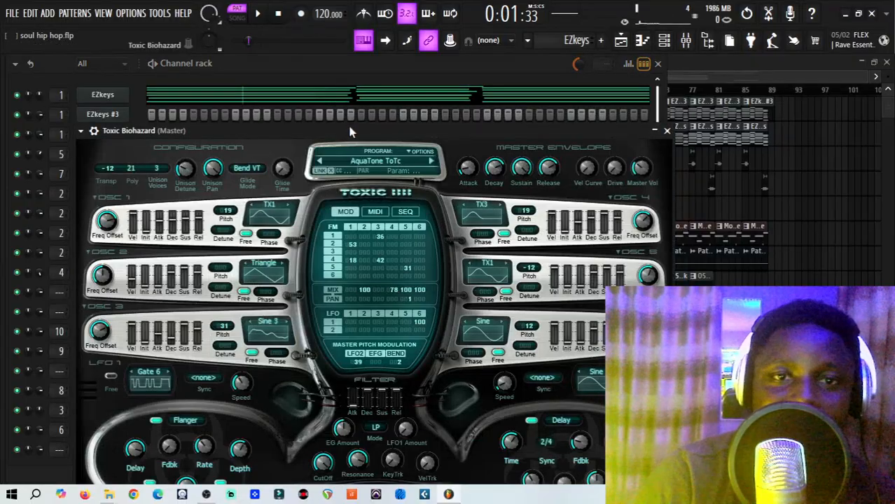
{"action": "left_click_drag", "start_coordinate": [350, 132], "coordinate": [336, 92]}
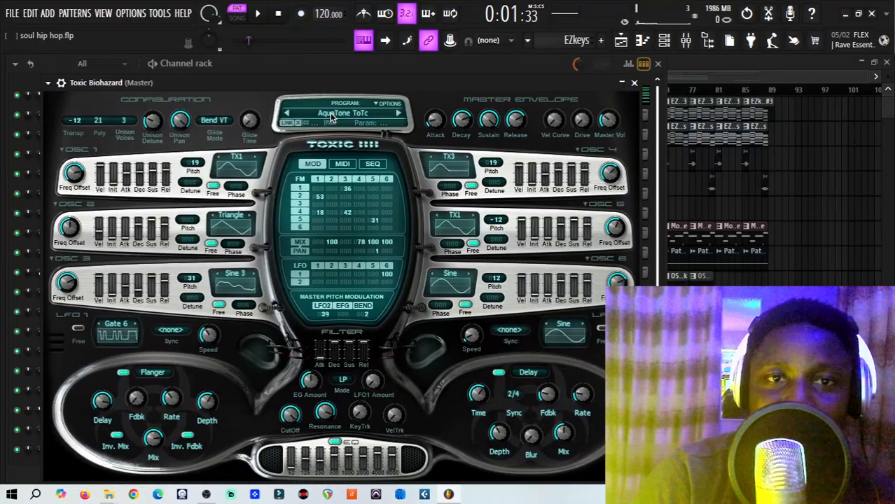
- Open Toxic Biohazard's Presets Library and audition FmPianoA, FmPianoC and Mellow from the Keyboards bank
{"action": "left_click", "coordinate": [334, 114]}
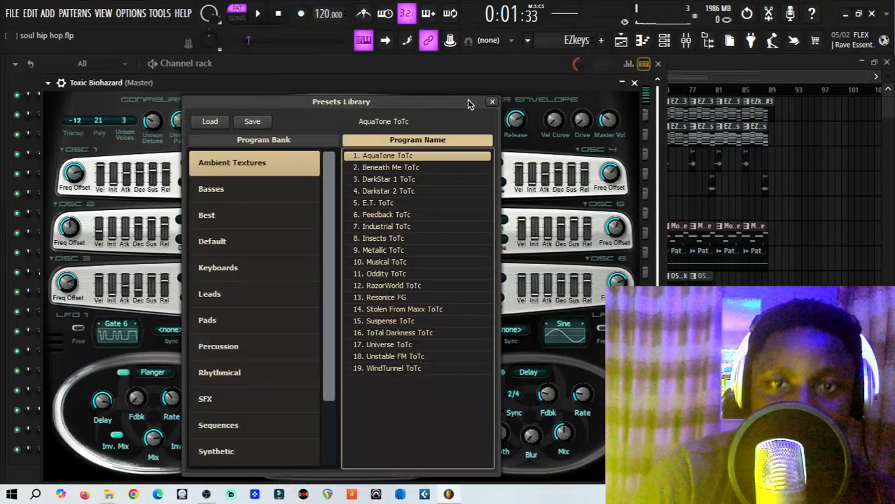
{"action": "left_click", "coordinate": [491, 103]}
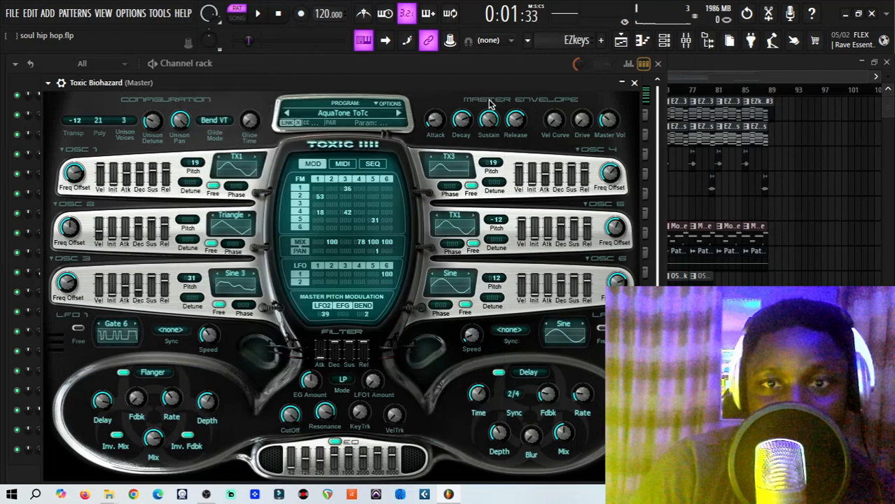
{"action": "left_click", "coordinate": [349, 114]}
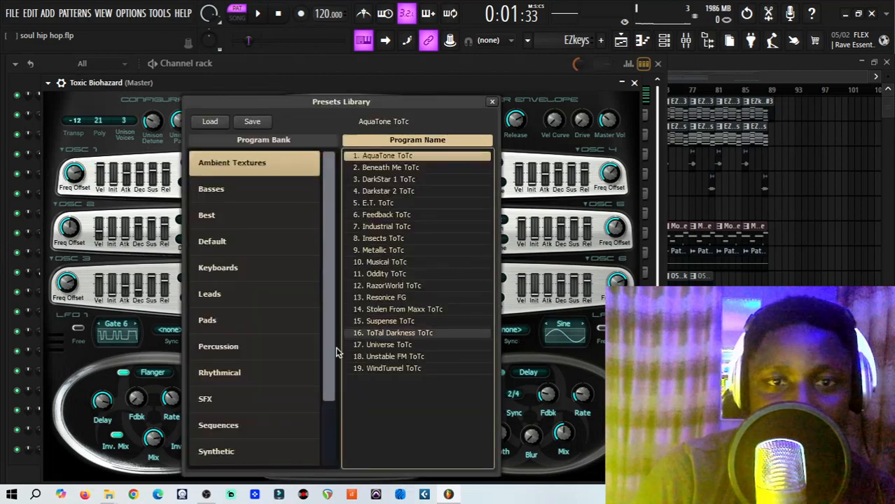
{"action": "left_click", "coordinate": [221, 267]}
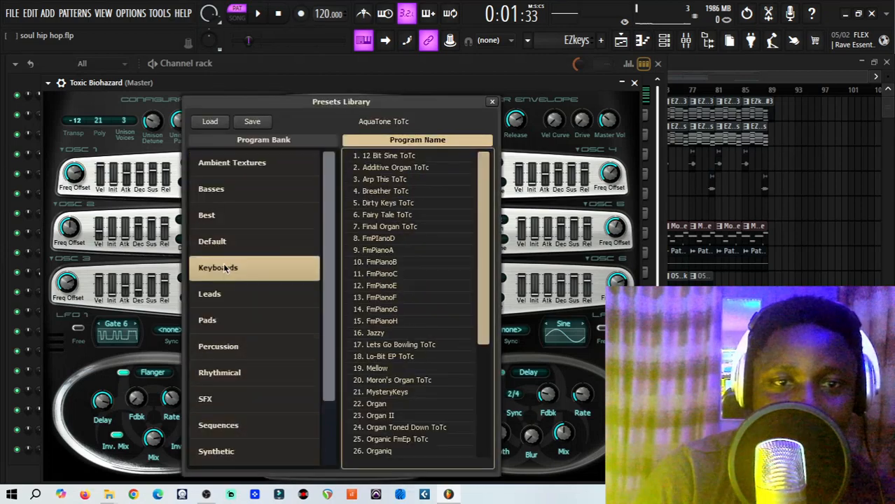
{"action": "left_click", "coordinate": [374, 249]}
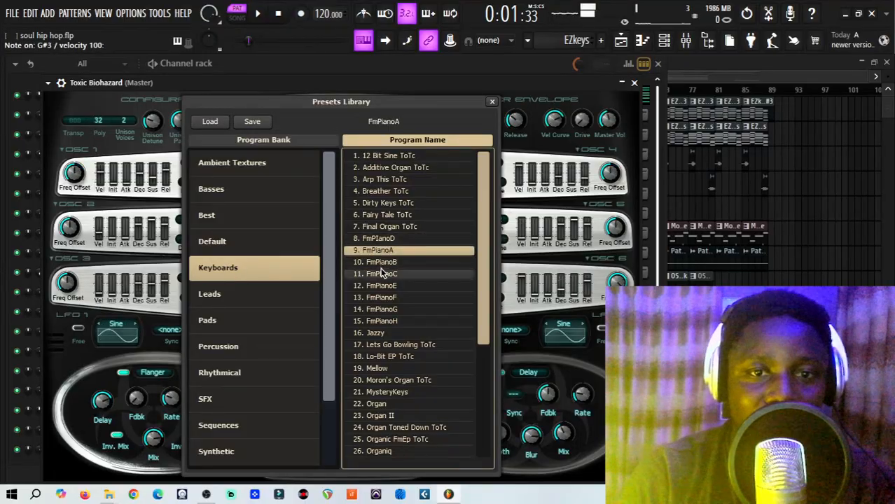
{"action": "left_click", "coordinate": [382, 274]}
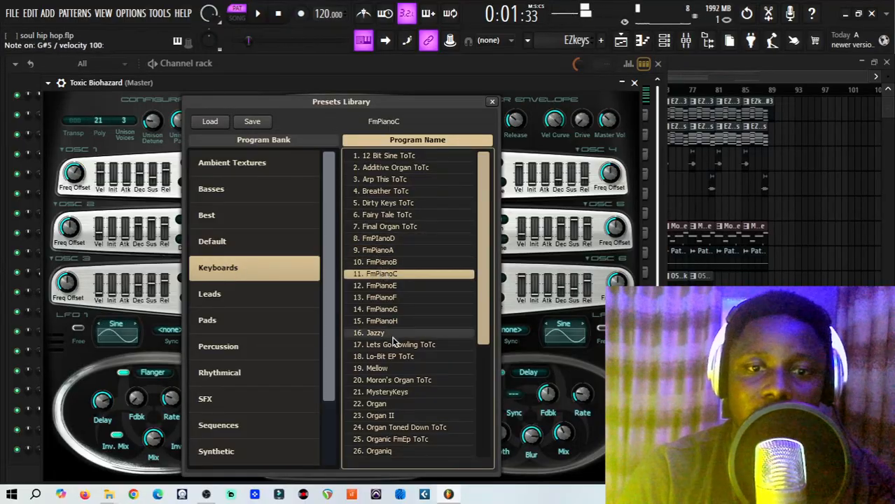
{"action": "left_click", "coordinate": [390, 367]}
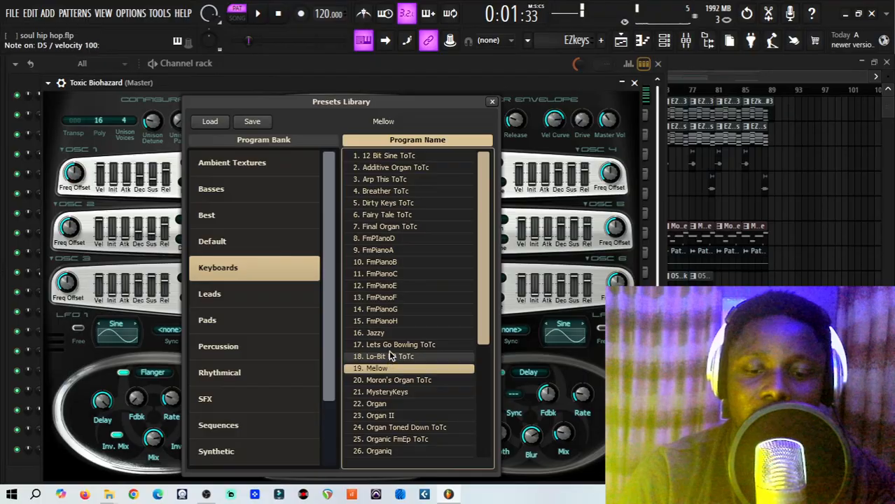
- Audition the Keyboards presets Final Organ ToTc, Fairy Tale ToTc and Mellow, ending on Moron's Organ ToTc
{"action": "left_click", "coordinate": [386, 226]}
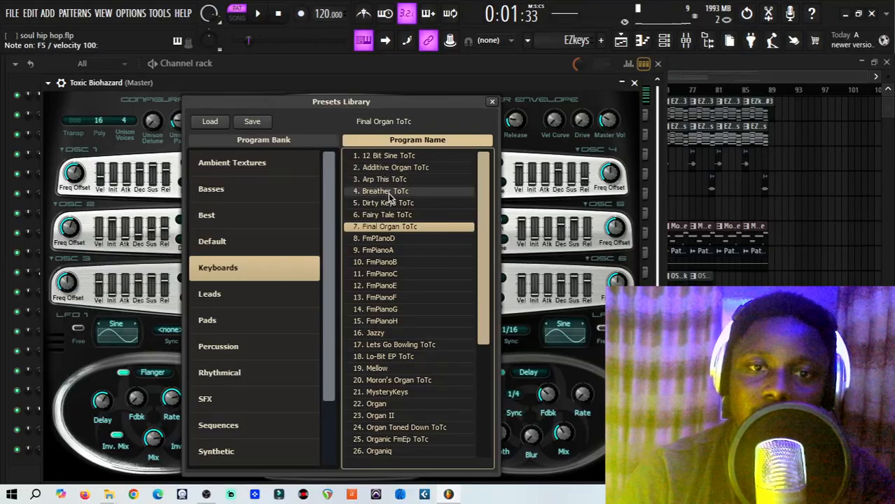
{"action": "left_click", "coordinate": [394, 216]}
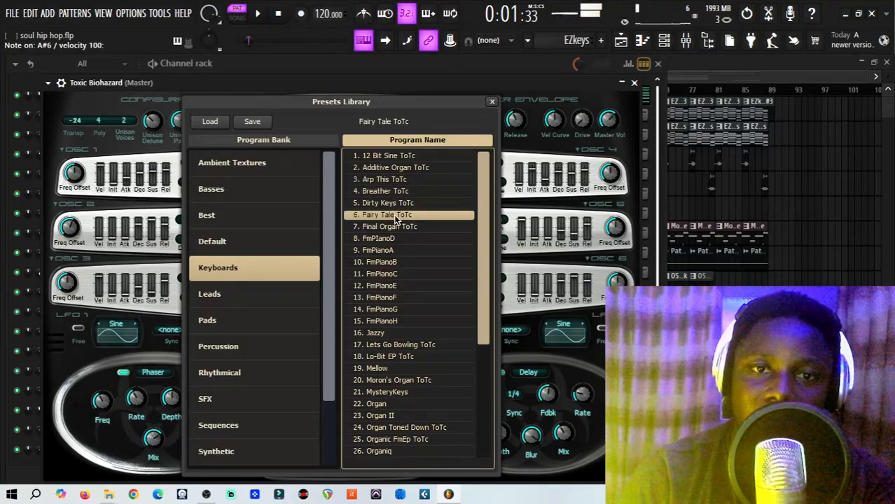
{"action": "left_click", "coordinate": [392, 368]}
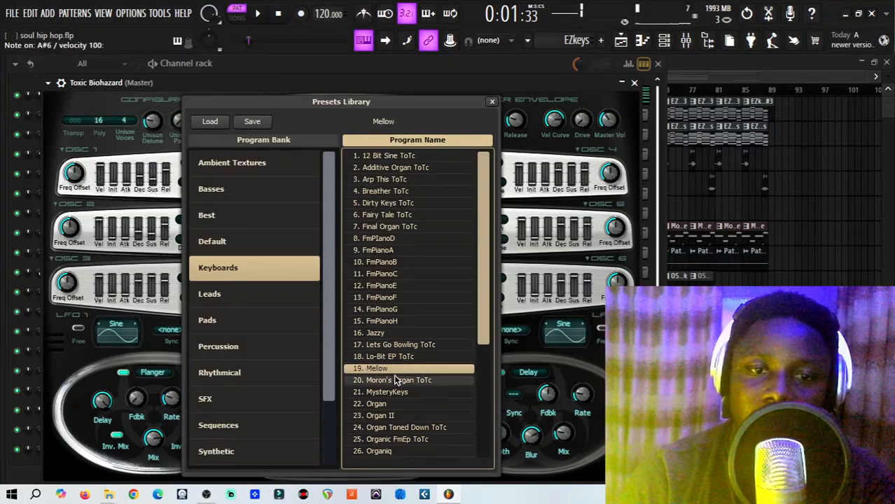
{"action": "left_click", "coordinate": [396, 380]}
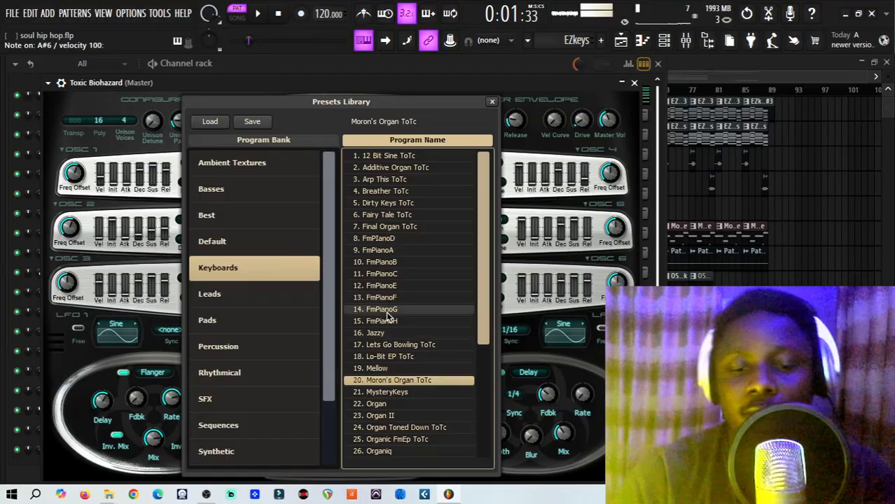